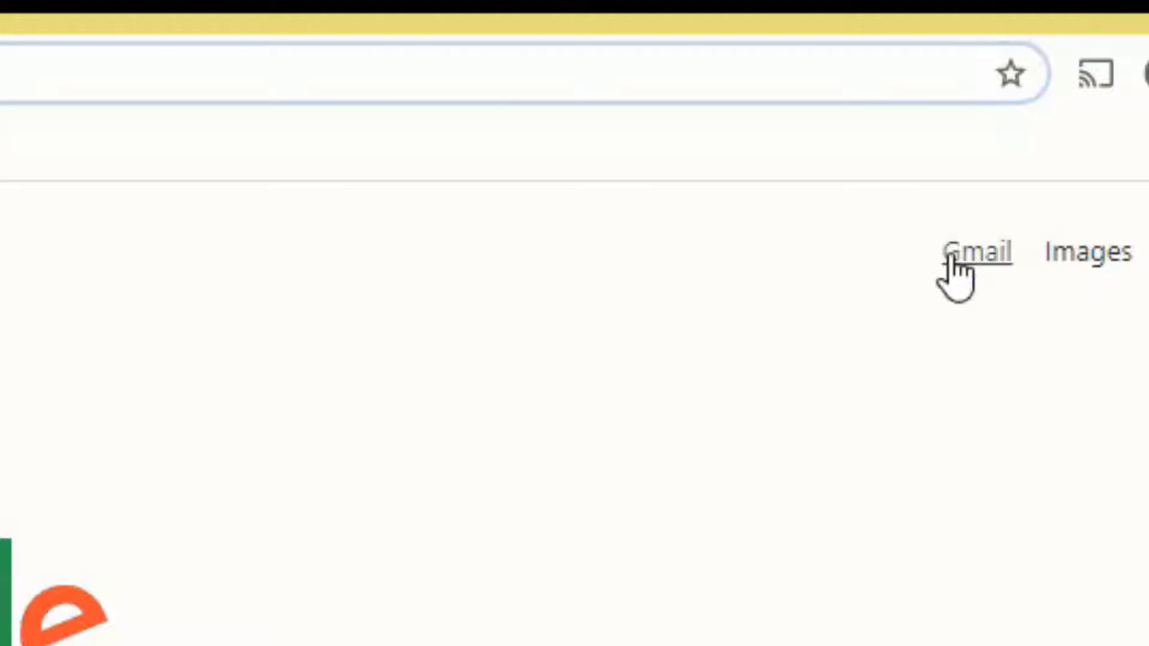
# From Gmail's sign-in page, start creating a Google Account 'To manage my business'
pyautogui.click(954, 259)
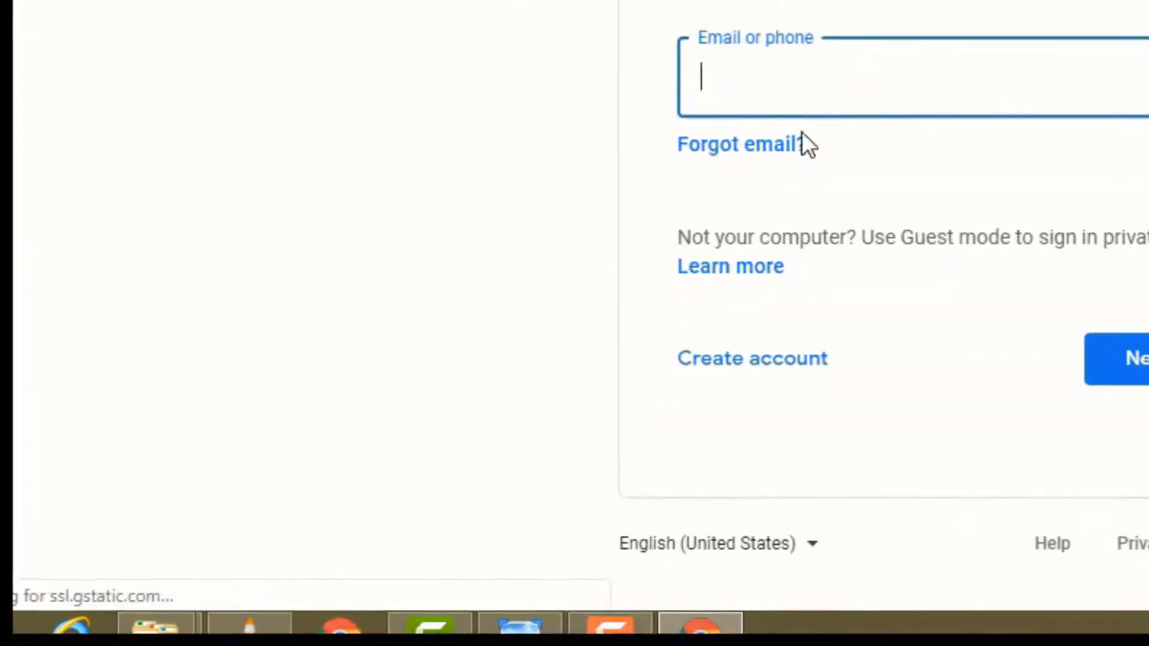
pyautogui.click(708, 378)
pyautogui.click(810, 347)
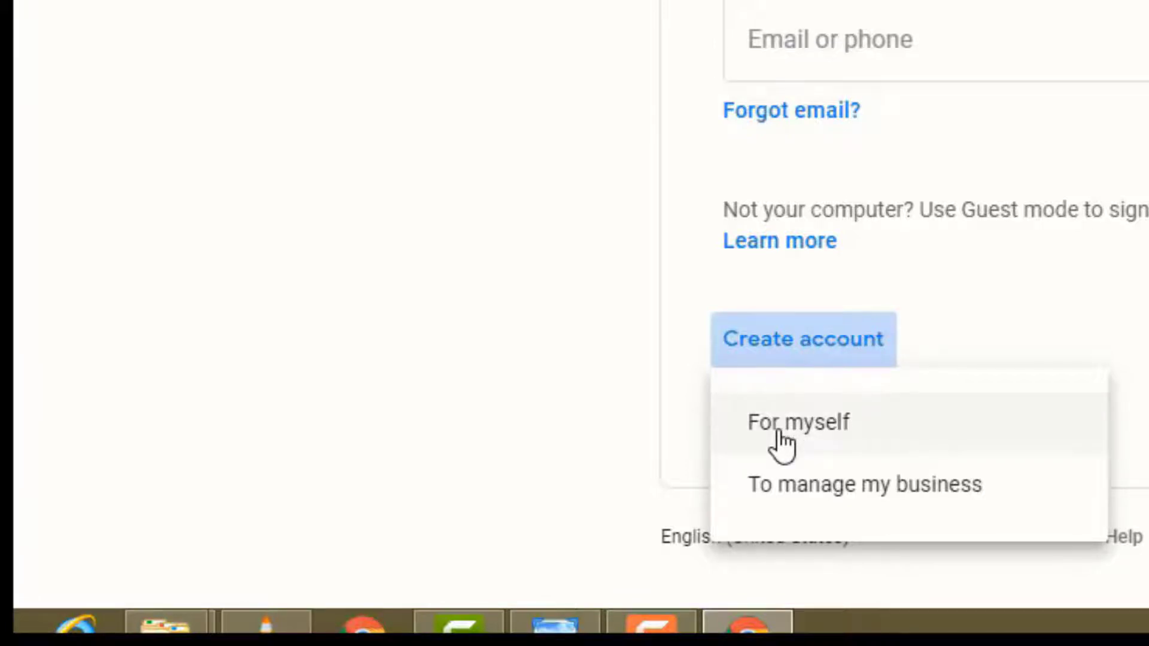
pyautogui.click(803, 358)
pyautogui.click(809, 358)
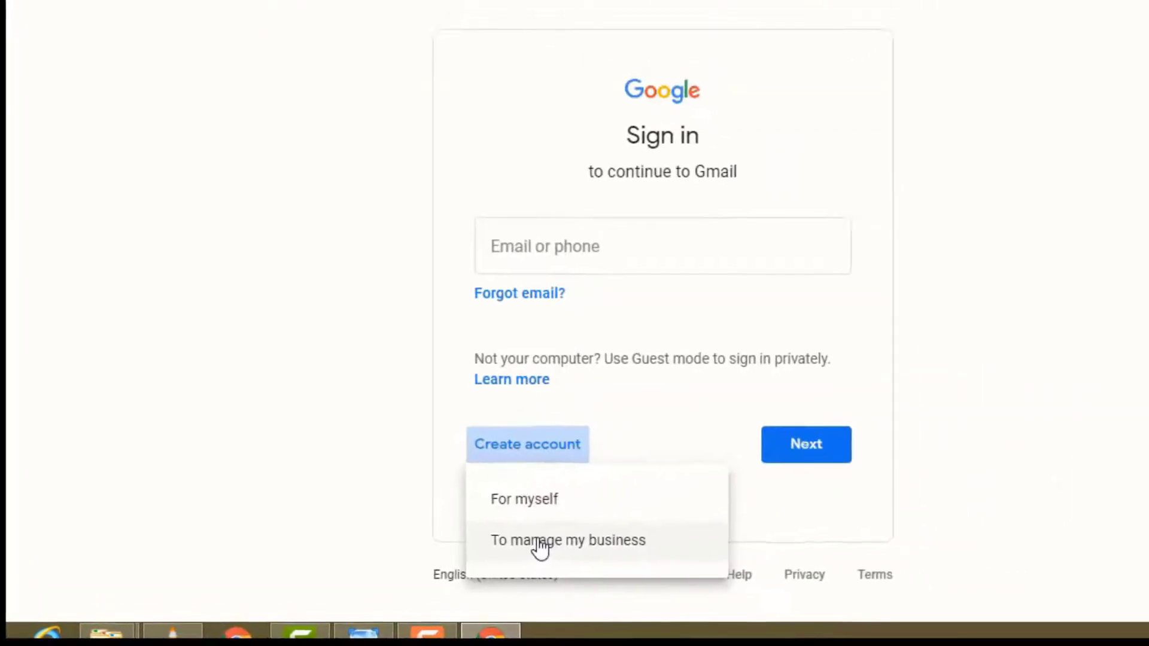
pyautogui.click(473, 557)
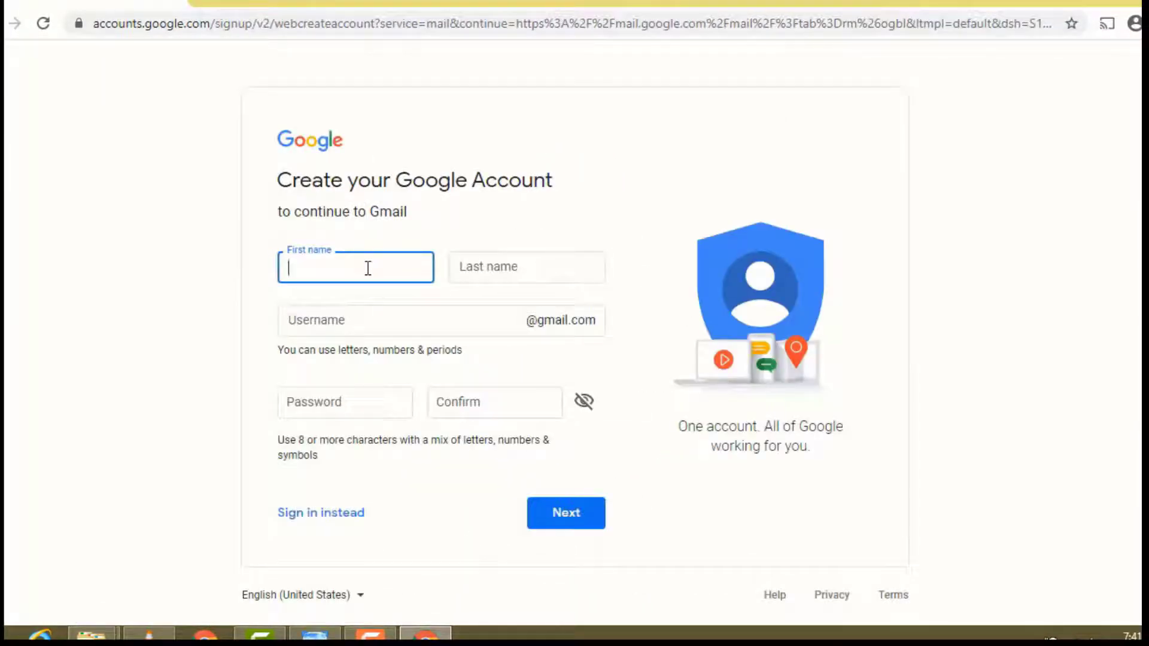
# Enter the person's first and last name so a matching Gmail username is suggested
pyautogui.write('motus')
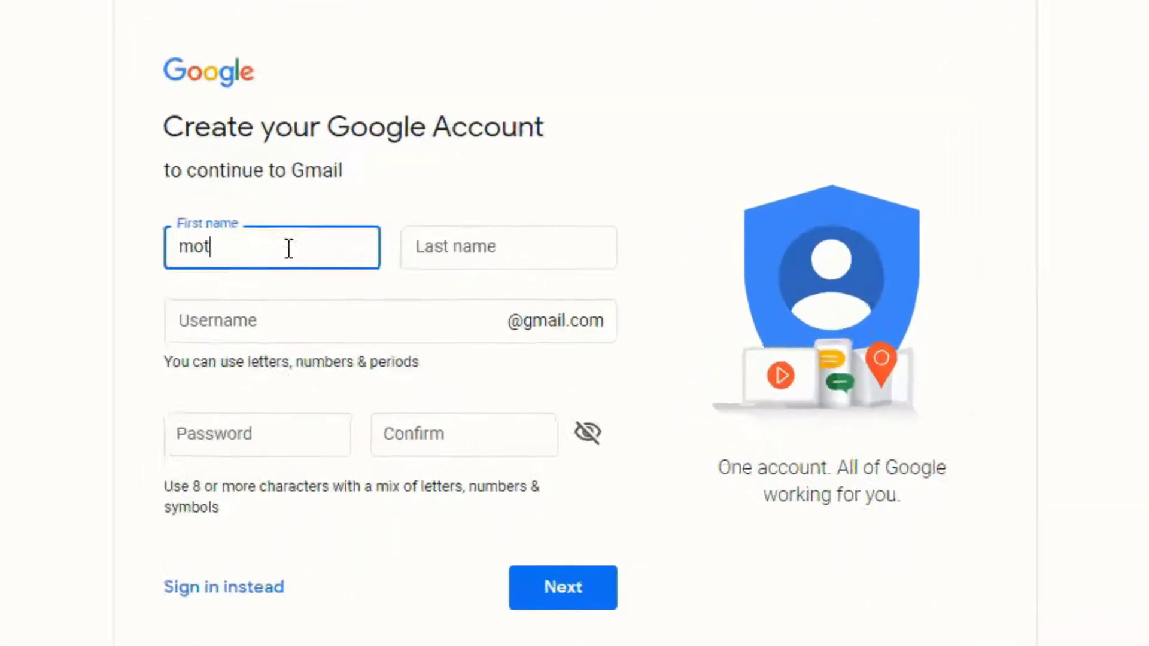
pyautogui.click(420, 236)
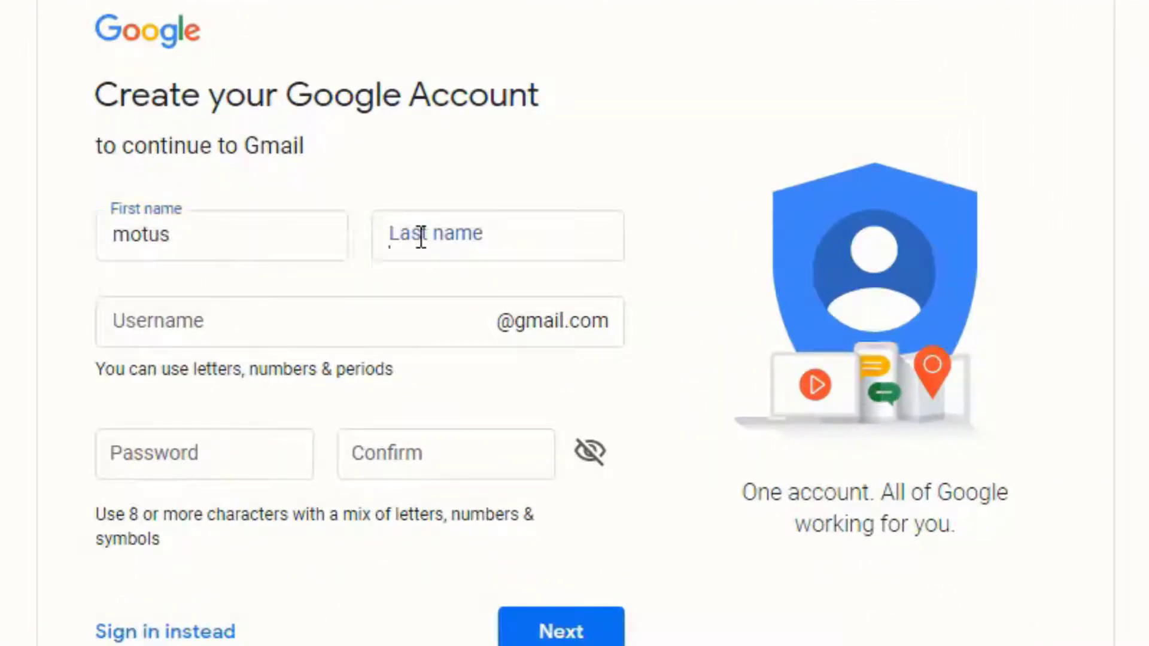
pyautogui.write('malayalam')
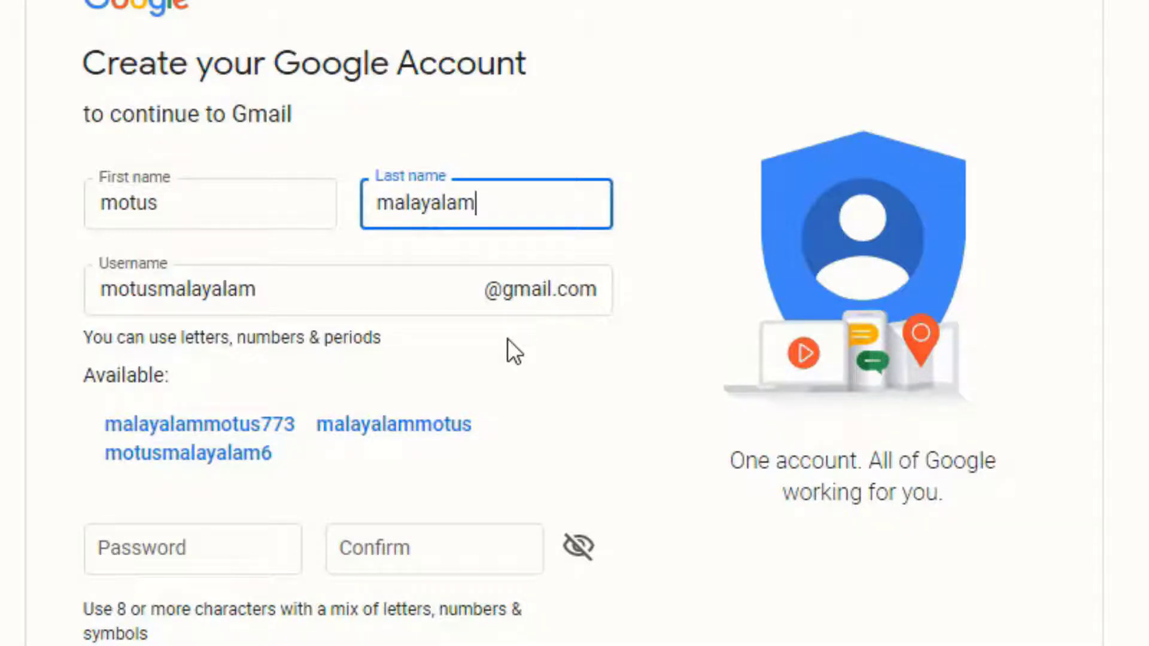
# Enter and confirm an account password, briefly show it as plain text, and submit
pyautogui.click(213, 557)
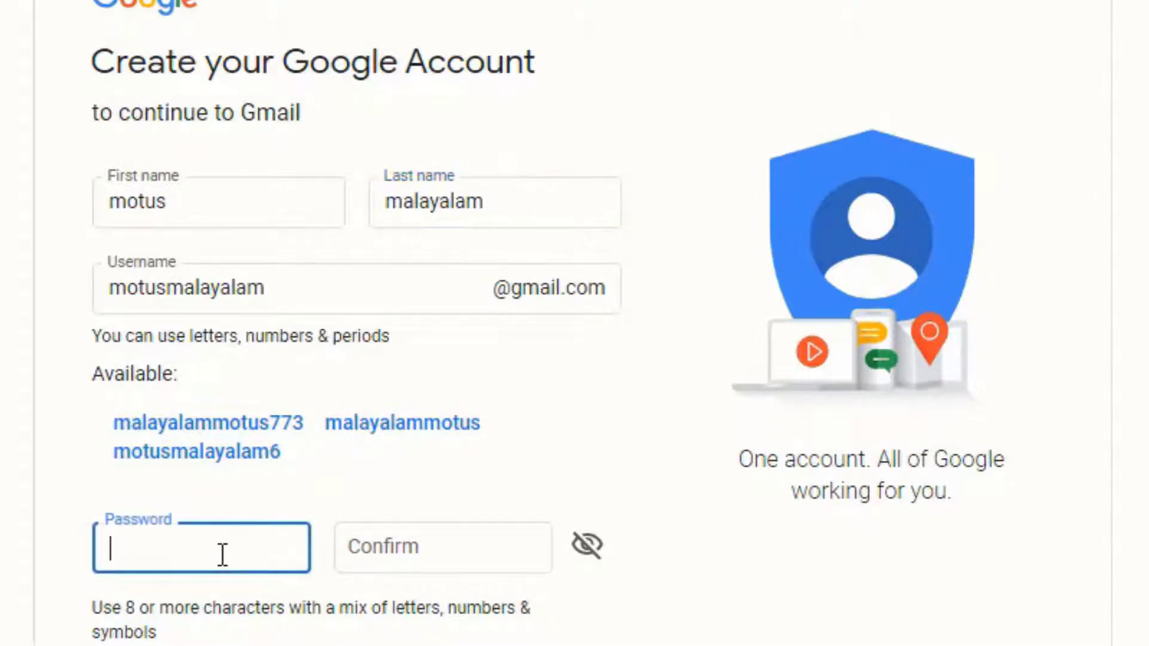
pyautogui.write('•••••••')
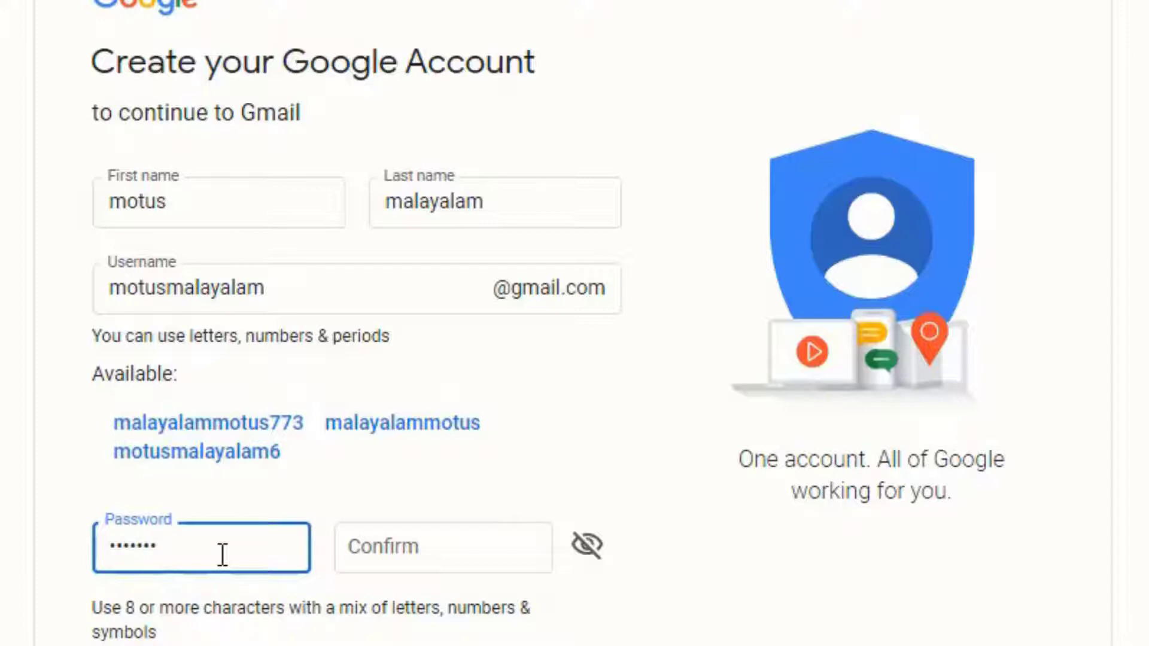
pyautogui.press('BackSpace')
pyautogui.press('BackSpace')
pyautogui.press('BackSpace')
pyautogui.press('BackSpace')
pyautogui.press('BackSpace')
pyautogui.press('BackSpace')
pyautogui.press('BackSpace')
pyautogui.write('•••••••••')
pyautogui.click(473, 550)
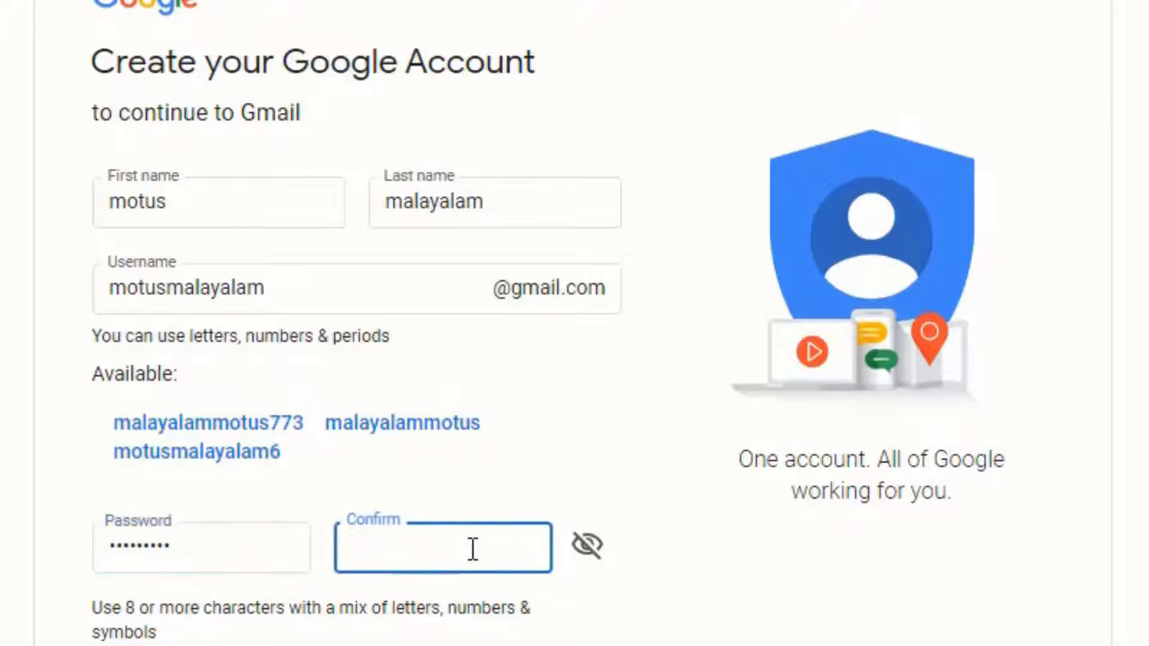
pyautogui.write('•••••••••')
pyautogui.click(583, 552)
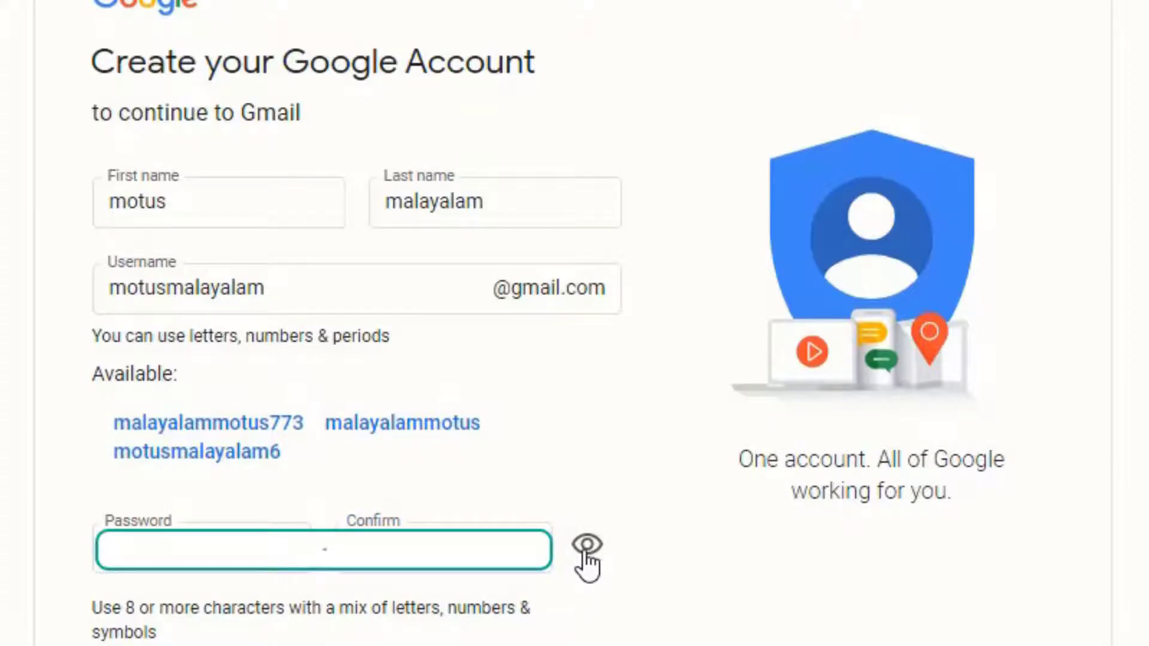
pyautogui.click(584, 549)
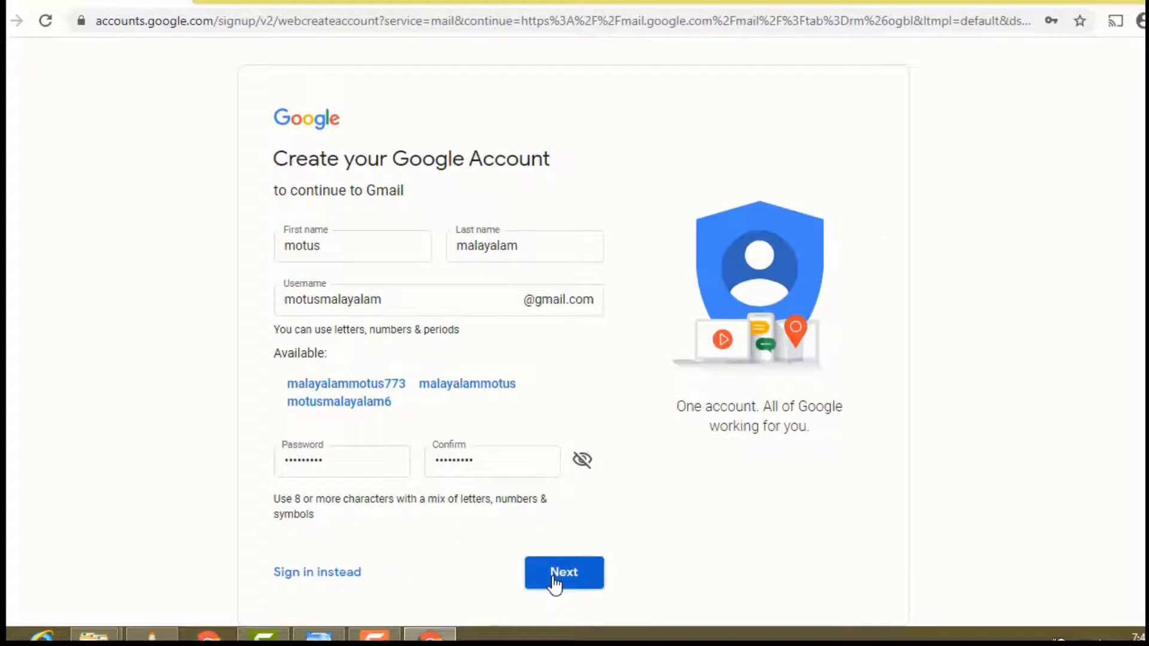
pyautogui.click(553, 578)
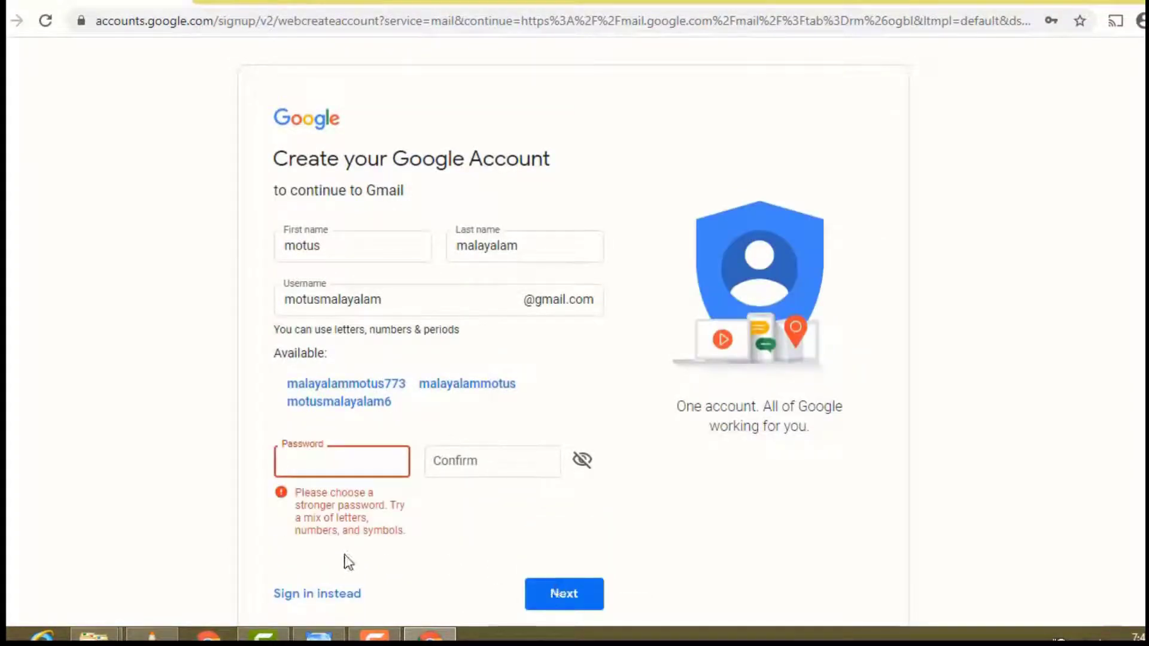
# After the weak-password warning, type a new password and begin confirming it
pyautogui.write('•••••••••')
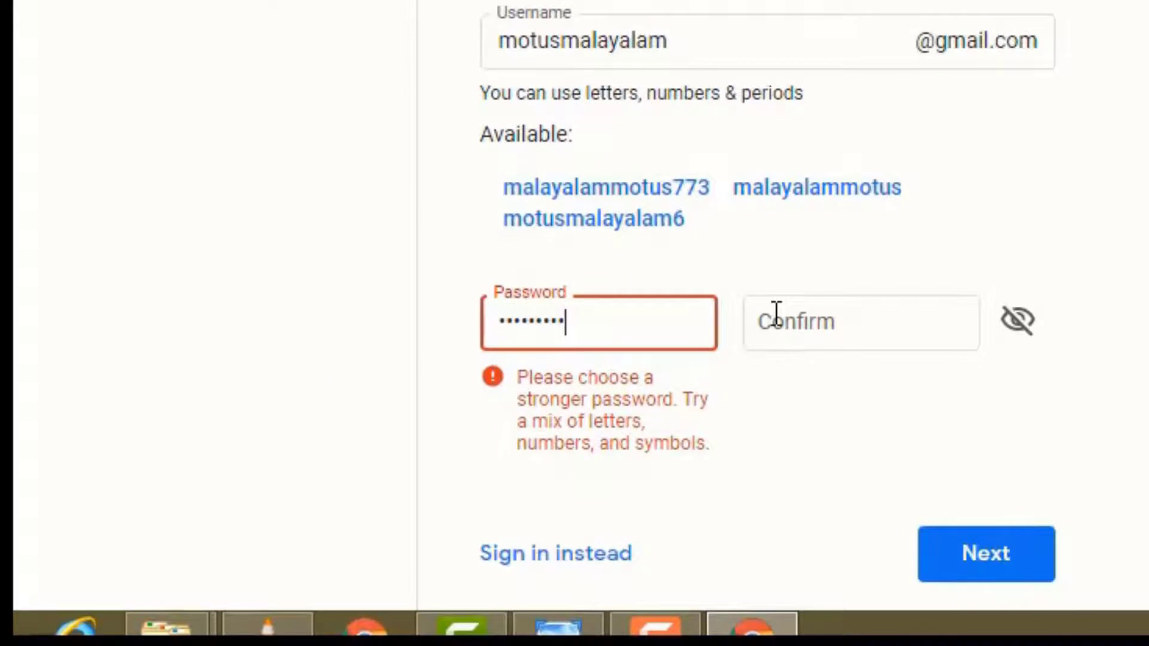
pyautogui.click(776, 313)
pyautogui.write('••••••')
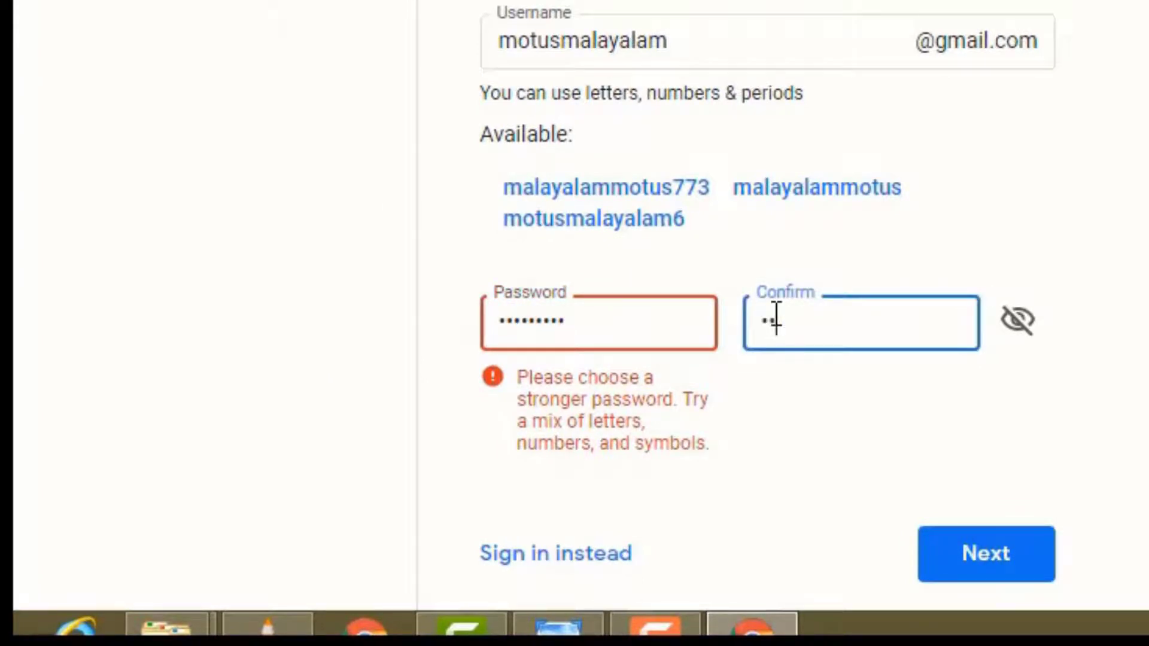
pyautogui.write('••••')
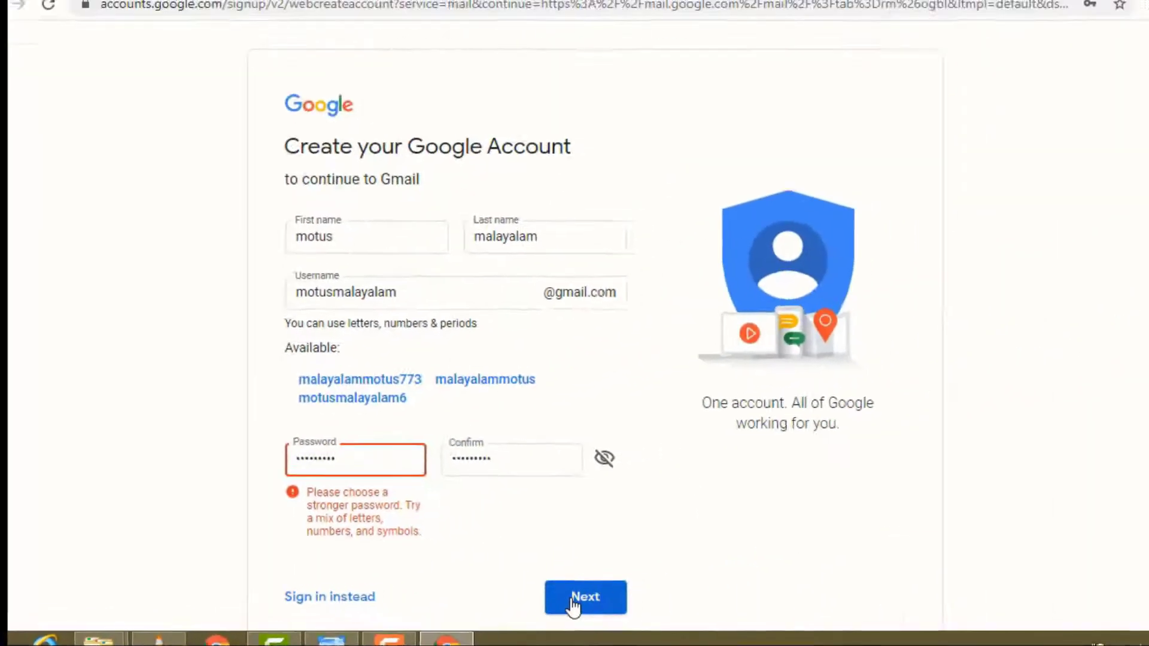
# Submit the new password, enter the phone number, and verify it with the SMS code
pyautogui.click(885, 567)
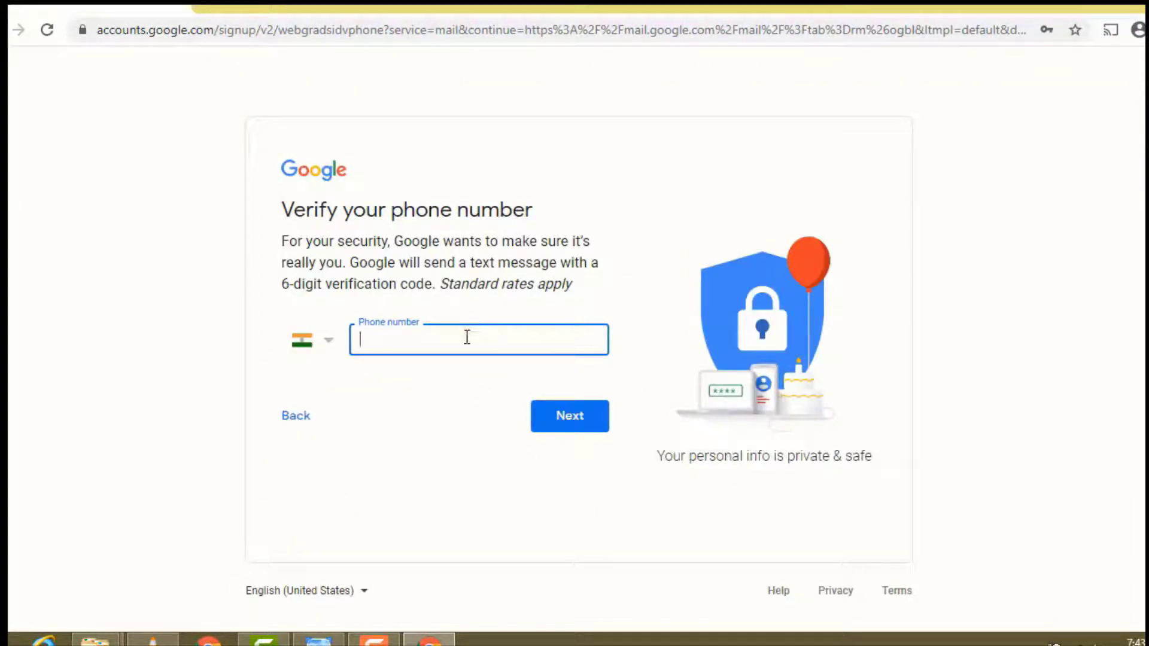
pyautogui.write('994')
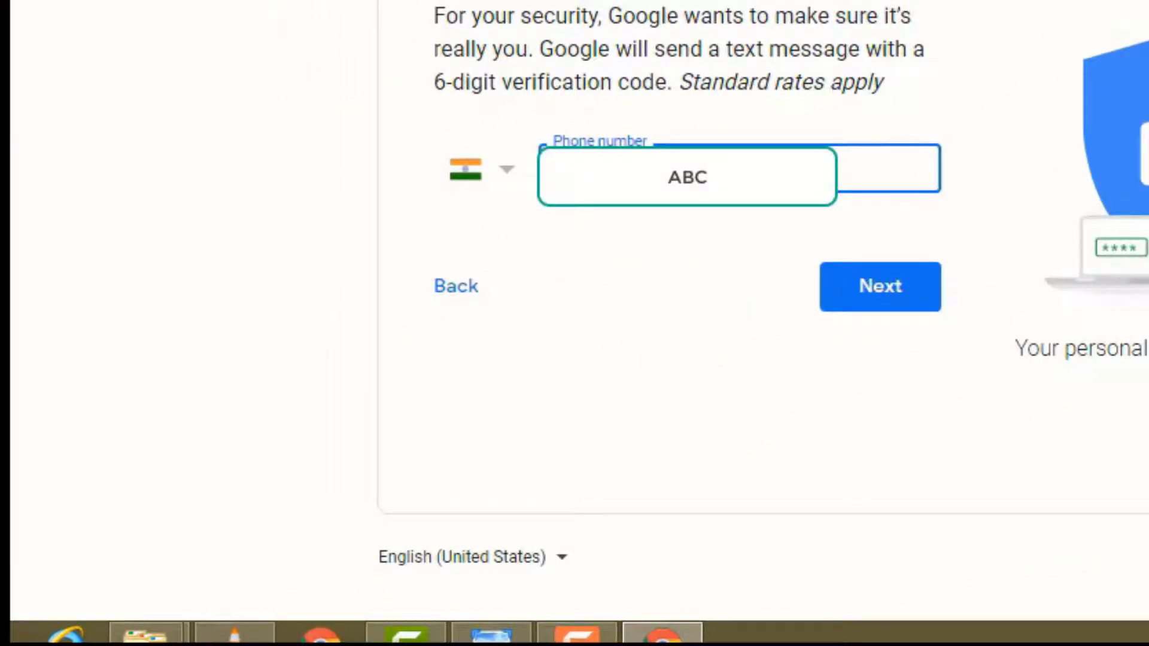
pyautogui.click(881, 291)
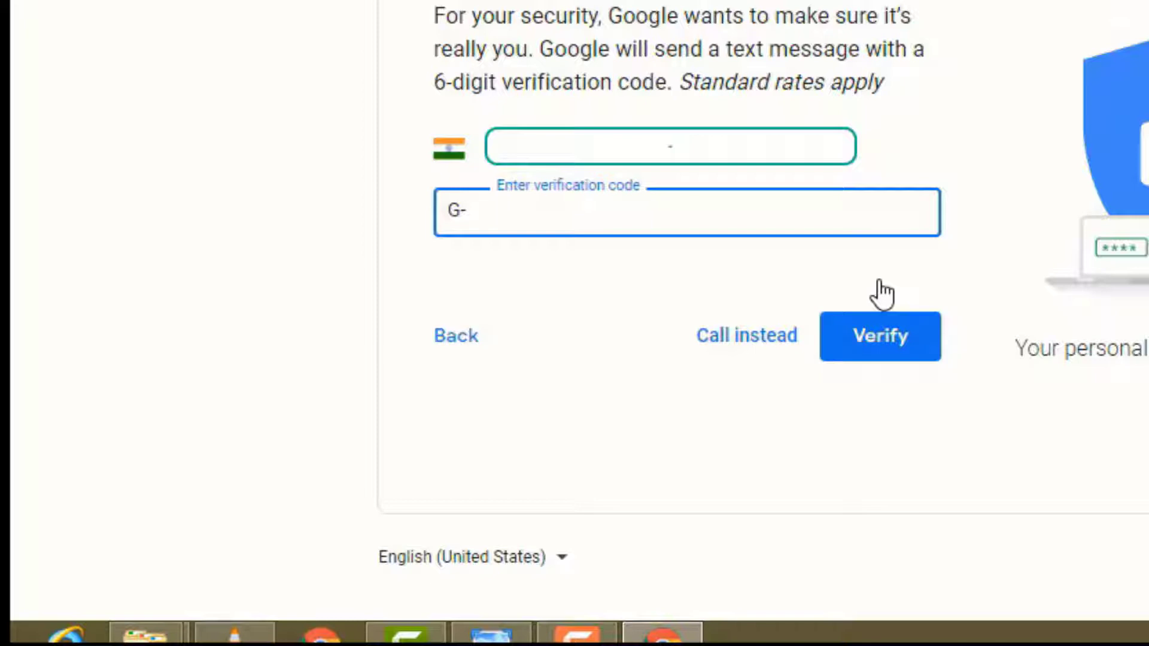
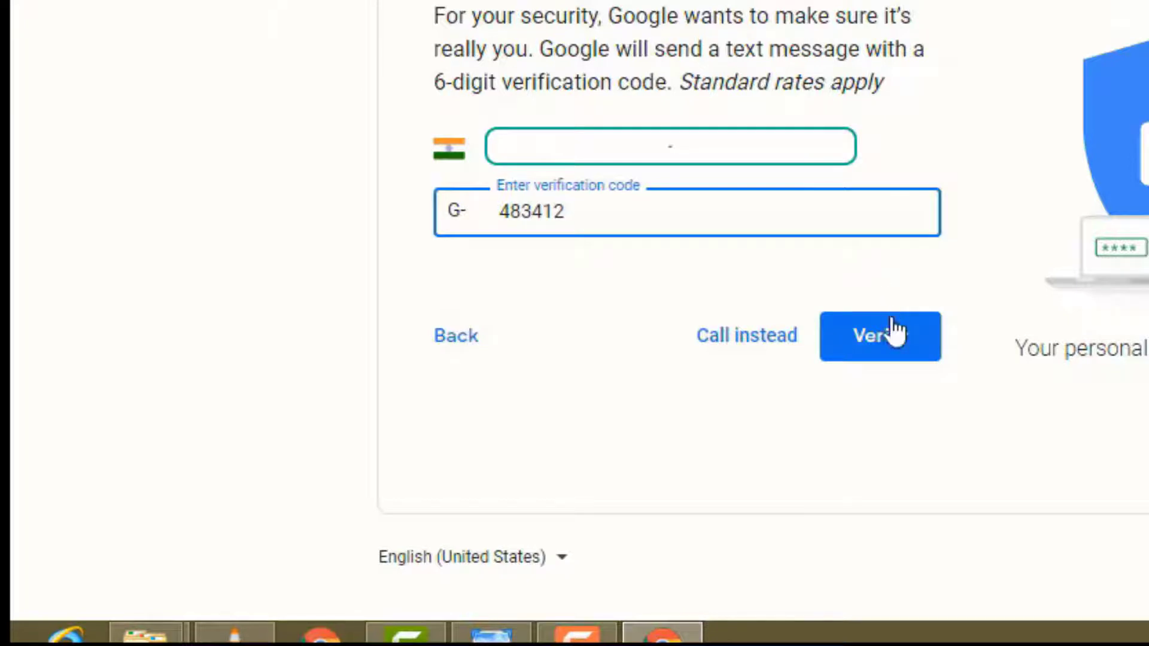
pyautogui.click(893, 335)
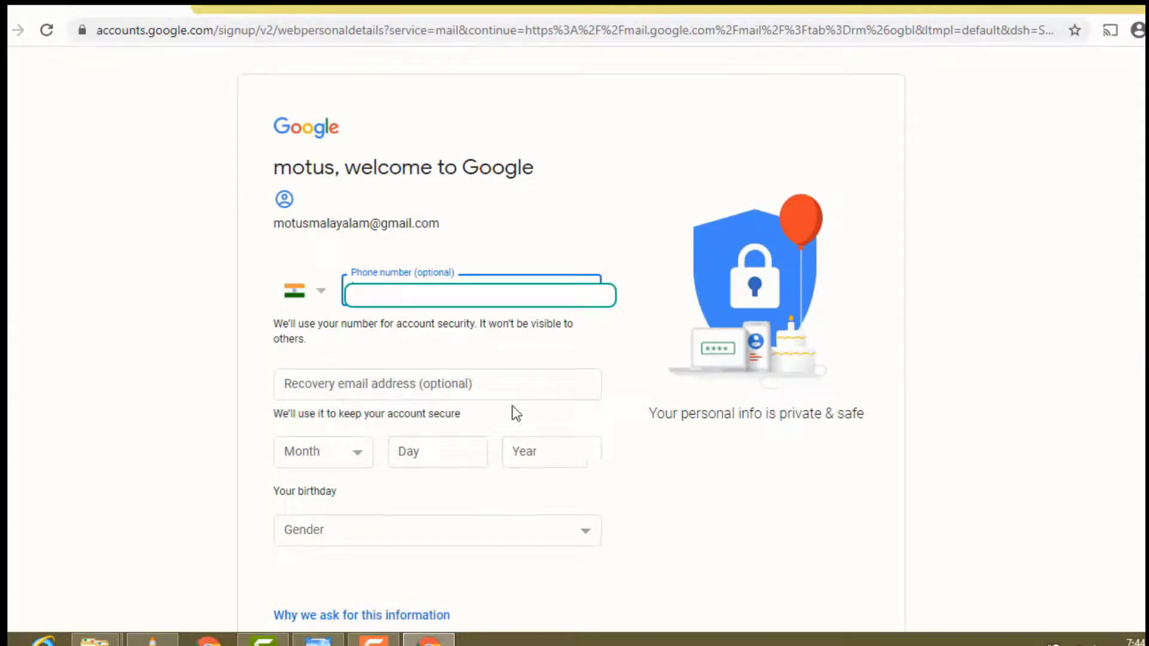
pyautogui.click(358, 455)
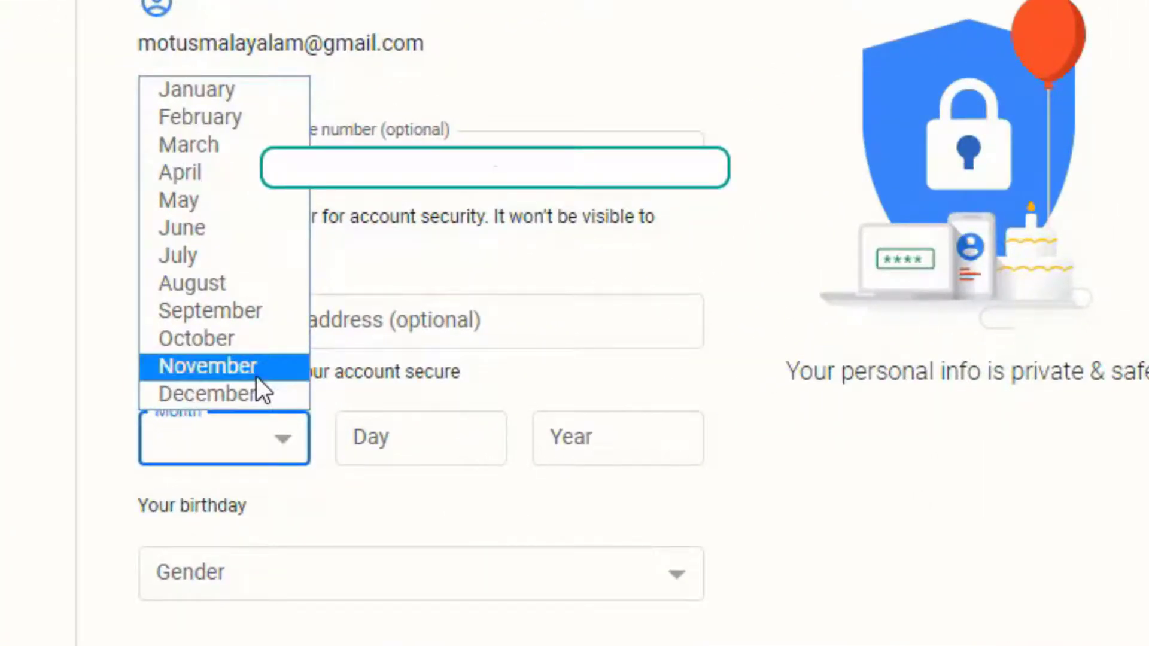
pyautogui.click(256, 377)
pyautogui.click(420, 443)
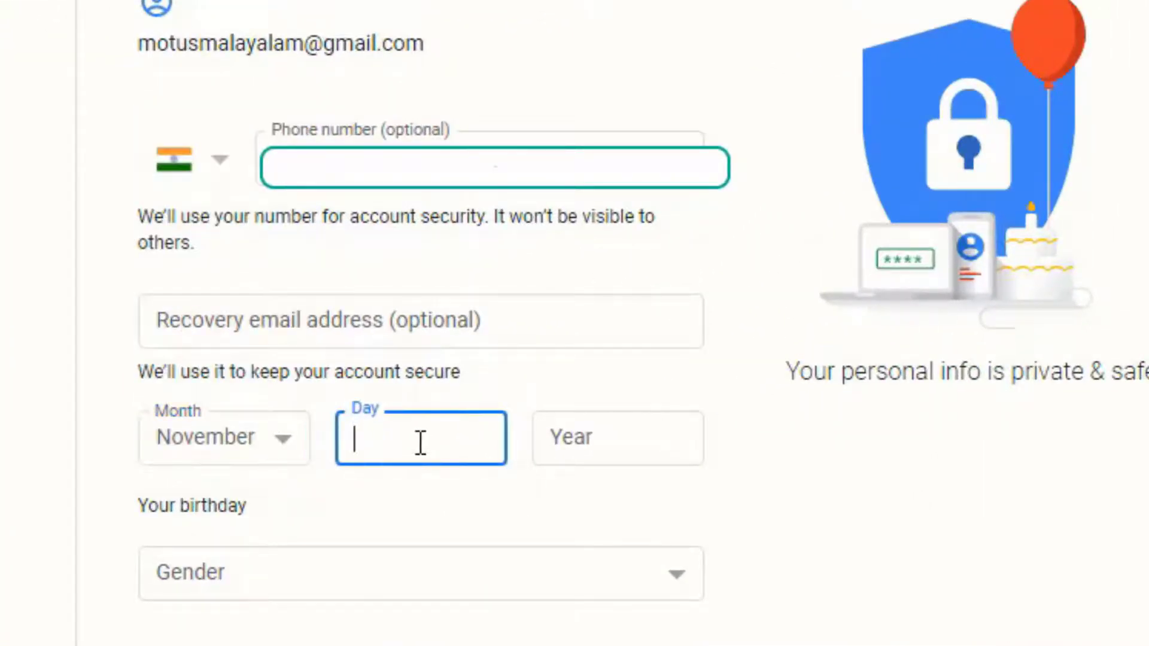
pyautogui.write('21')
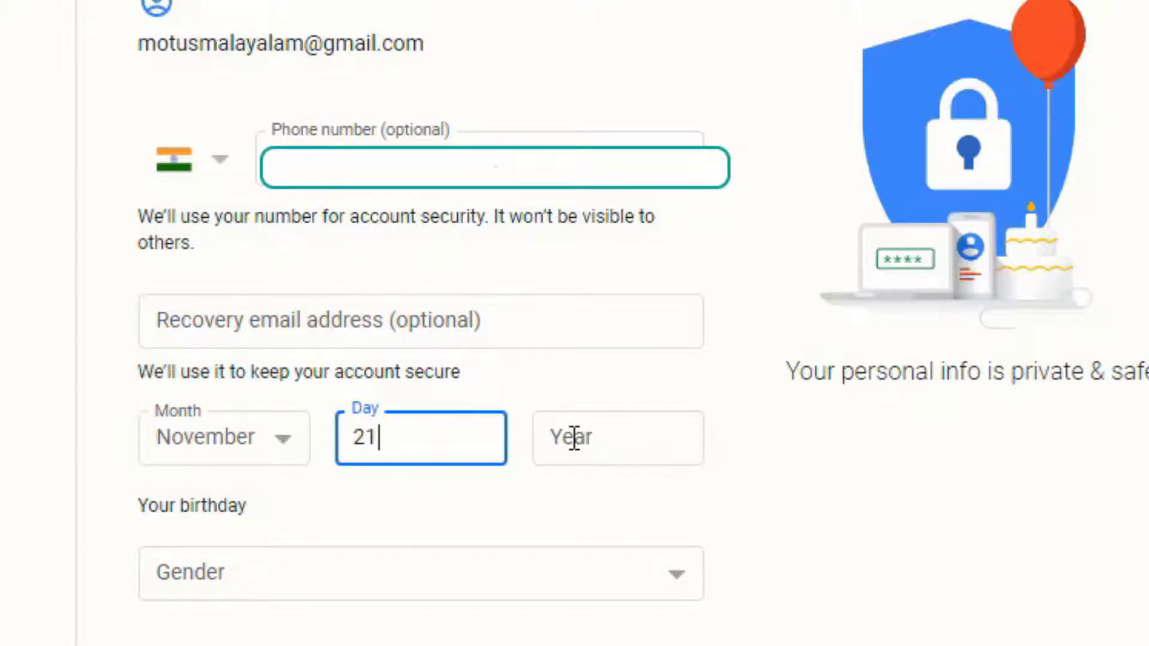
pyautogui.click(574, 439)
pyautogui.write('1986')
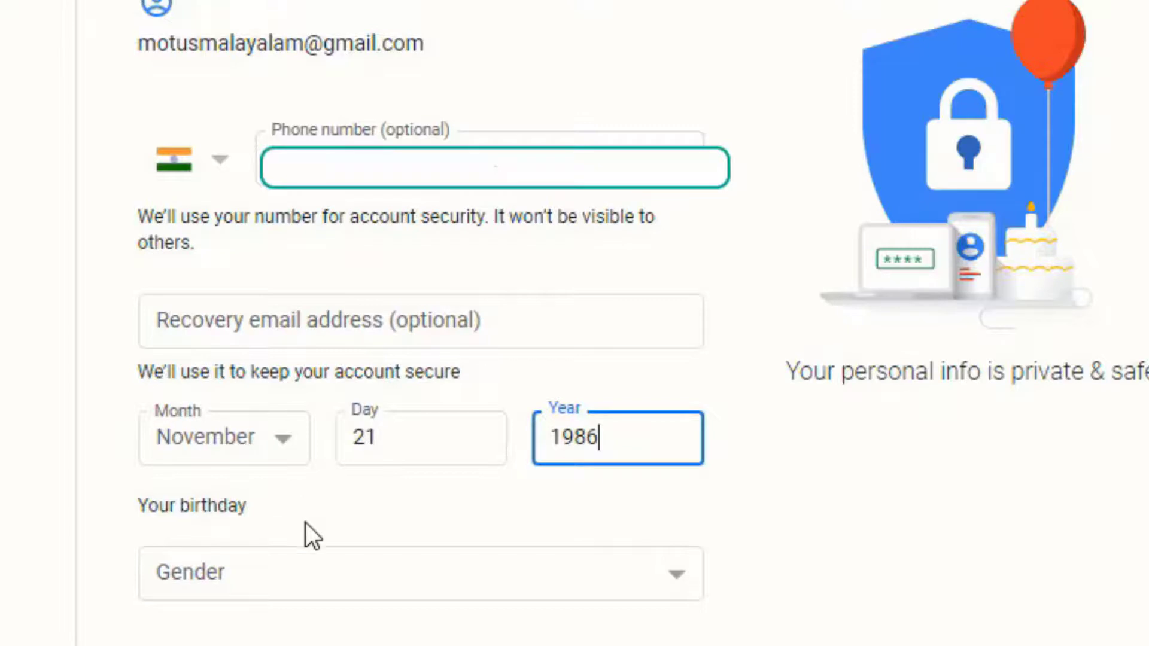
pyautogui.click(343, 570)
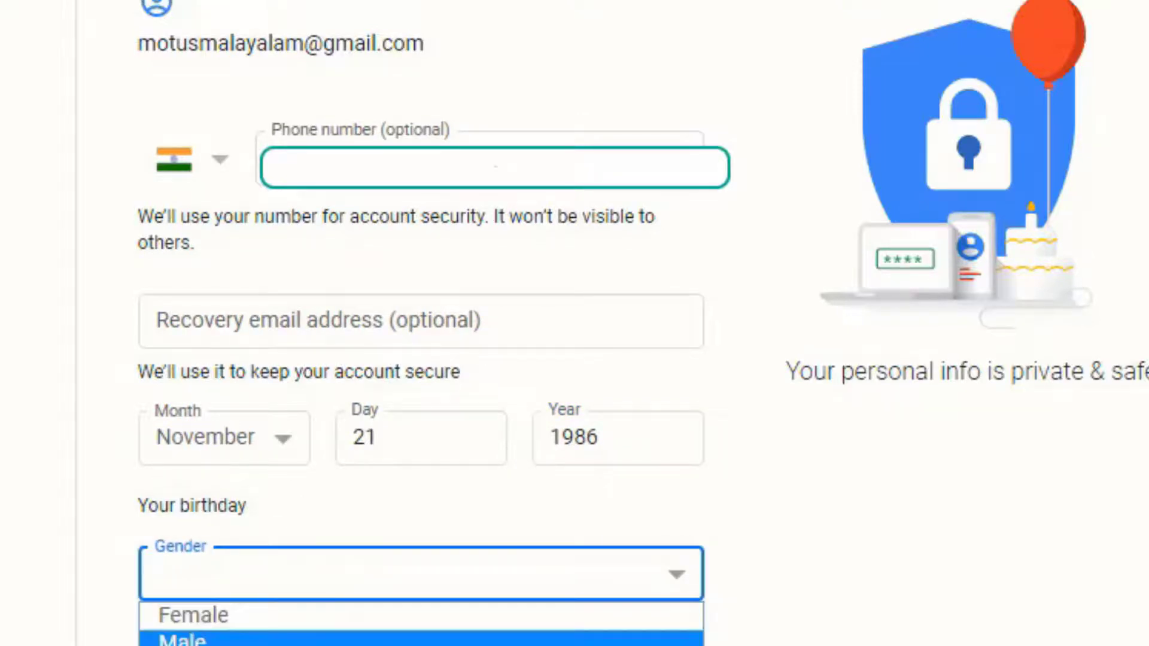
pyautogui.press('Return')
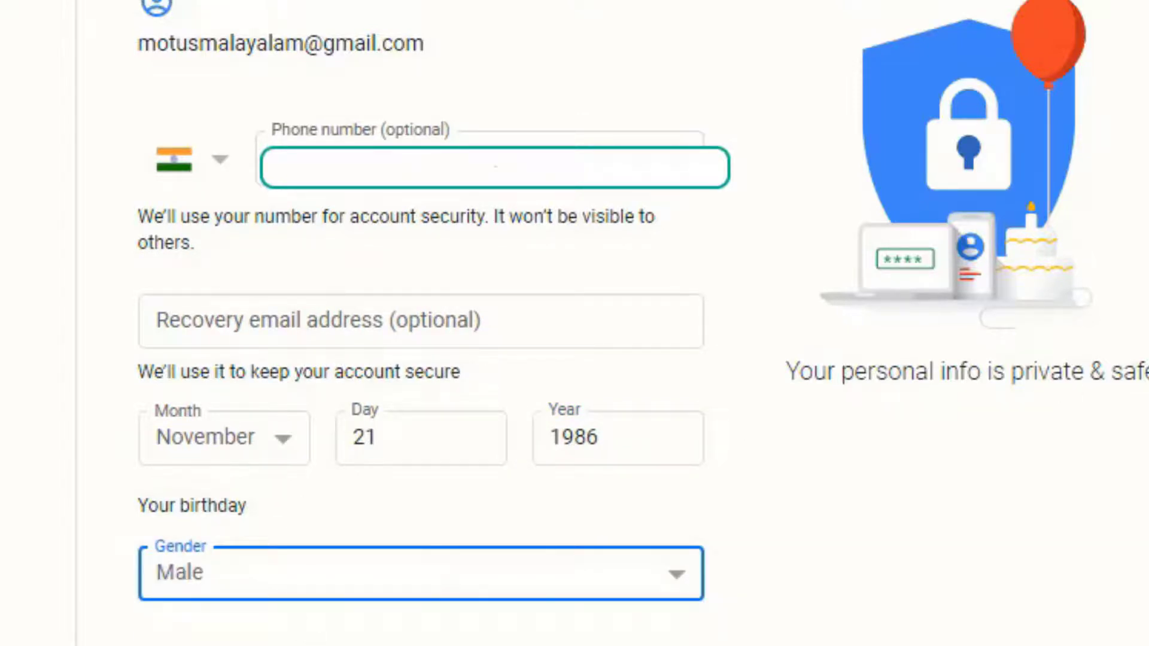
pyautogui.scroll(-5, 419, 324)
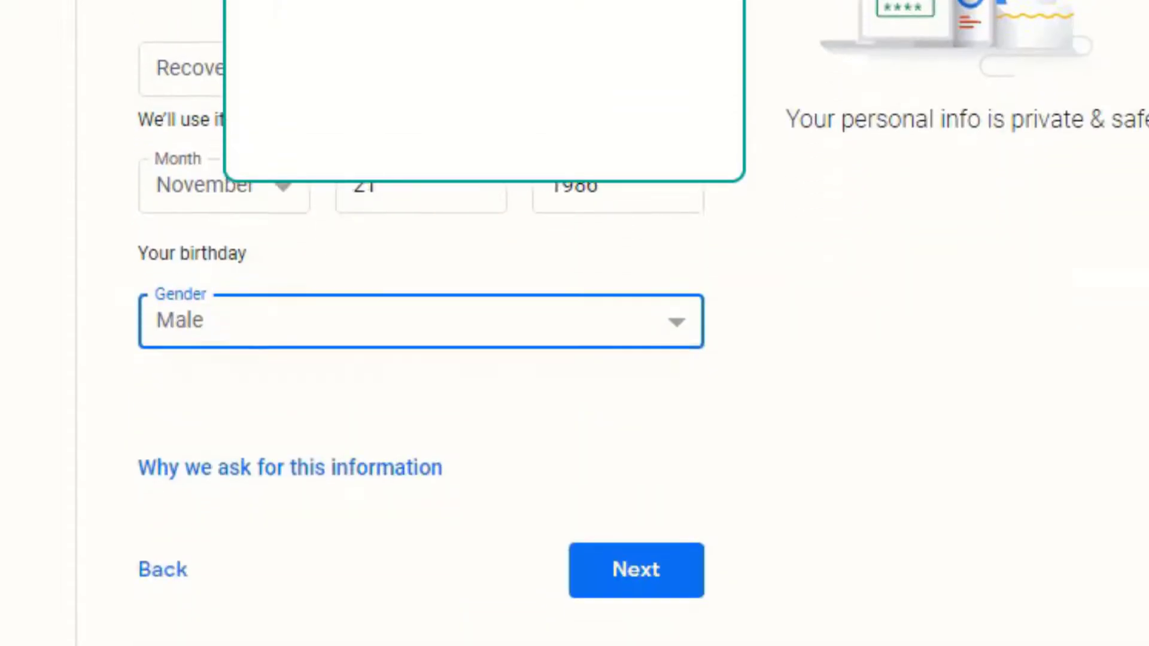
pyautogui.click(596, 573)
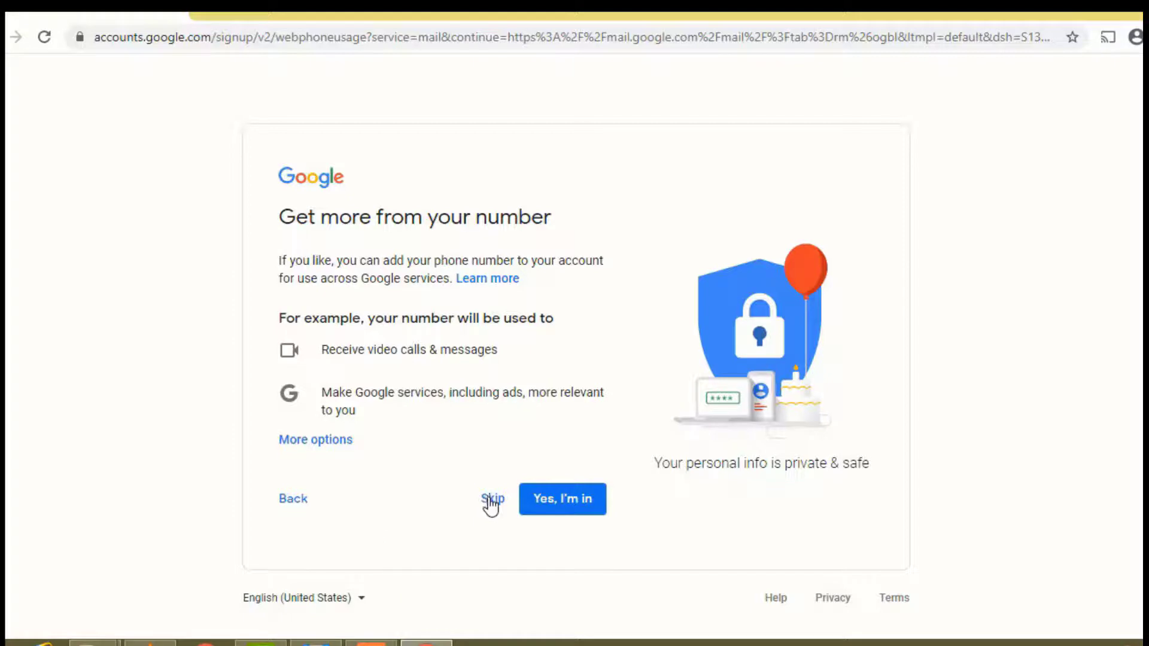
# Check More options, return, and skip adding the phone number to other Google services
pyautogui.click(329, 442)
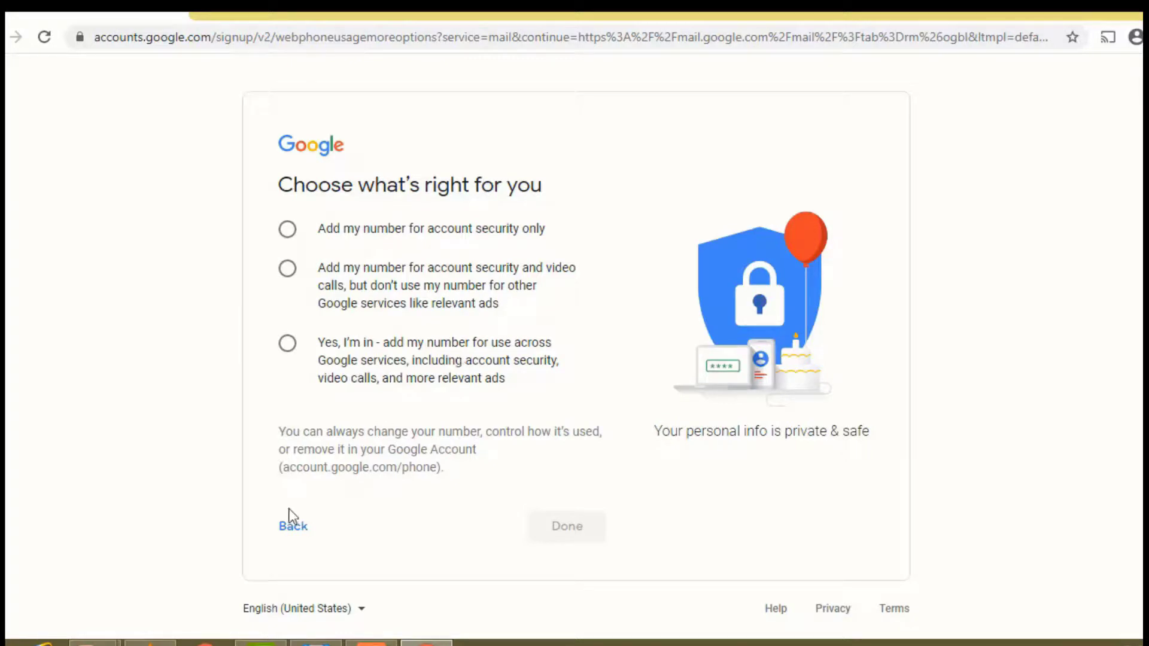
pyautogui.click(293, 528)
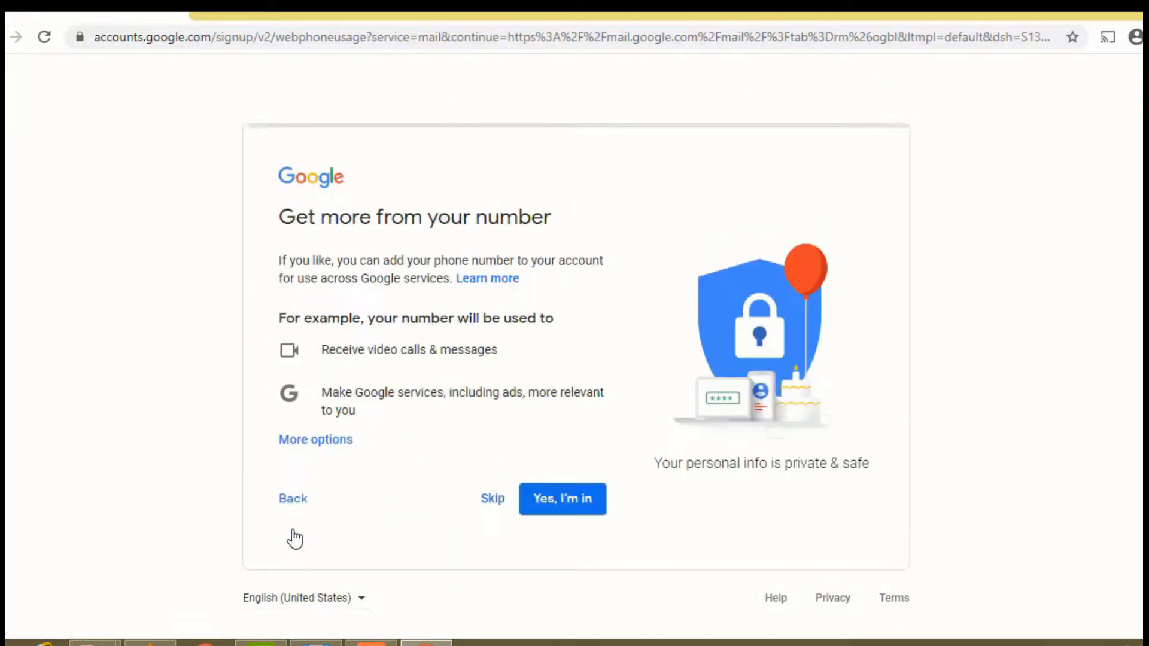
pyautogui.click(493, 500)
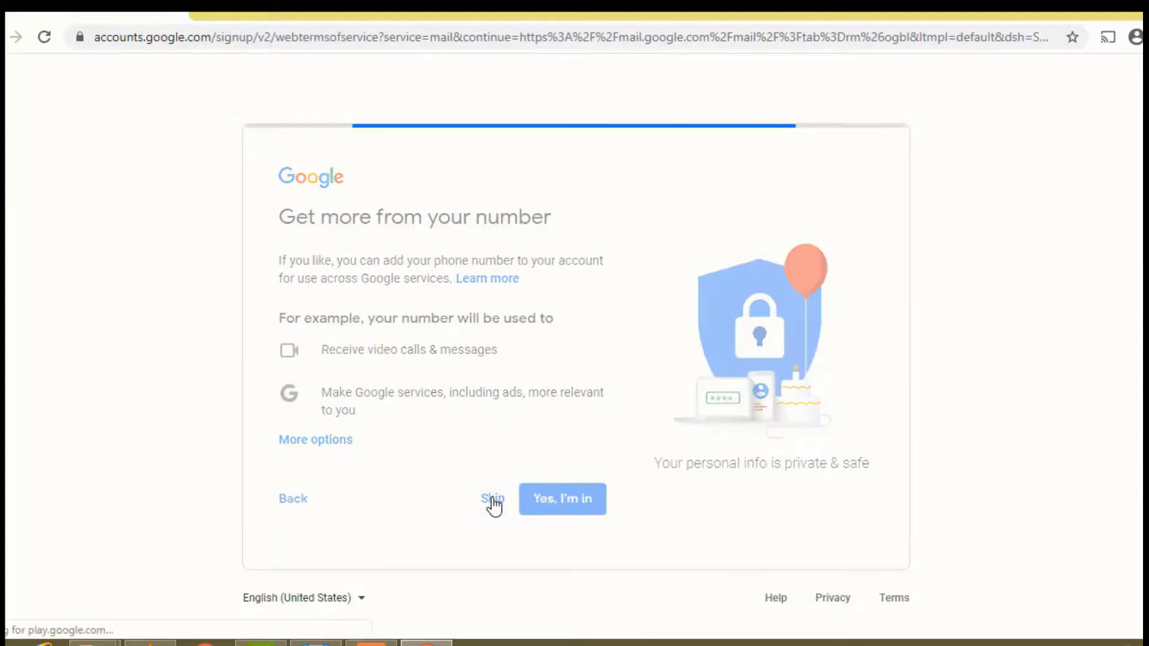
# Under More options choose 'Don't save my Web & App Activity', then agree to the terms
pyautogui.scroll(-3, 569, 351)
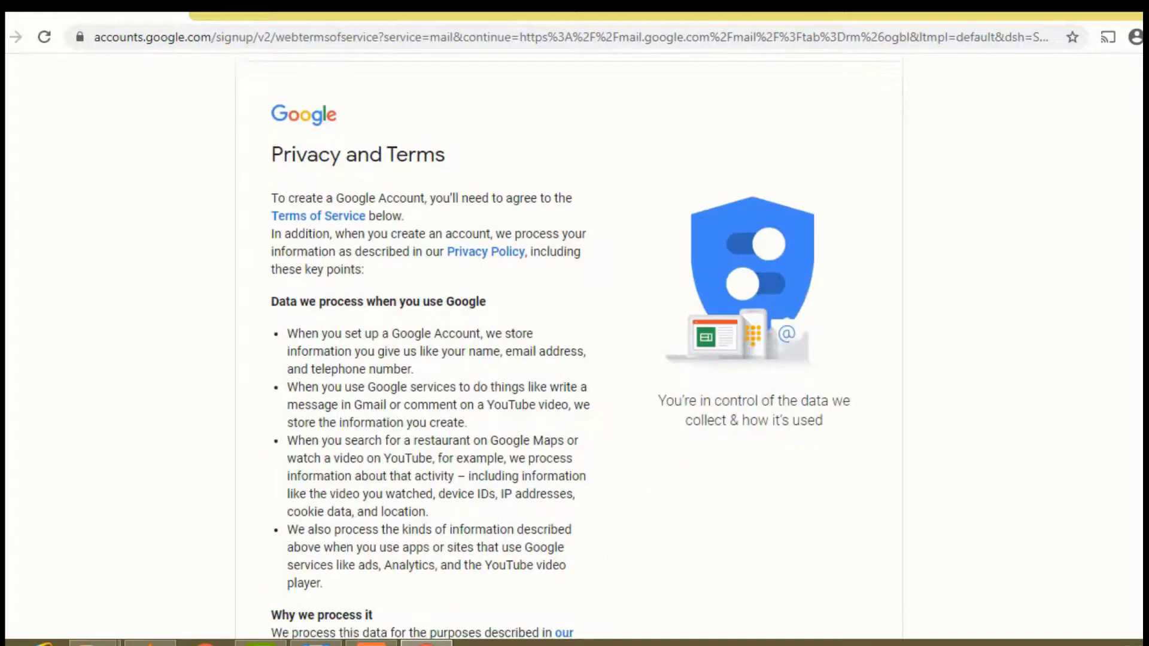
pyautogui.scroll(-9, 561, 346)
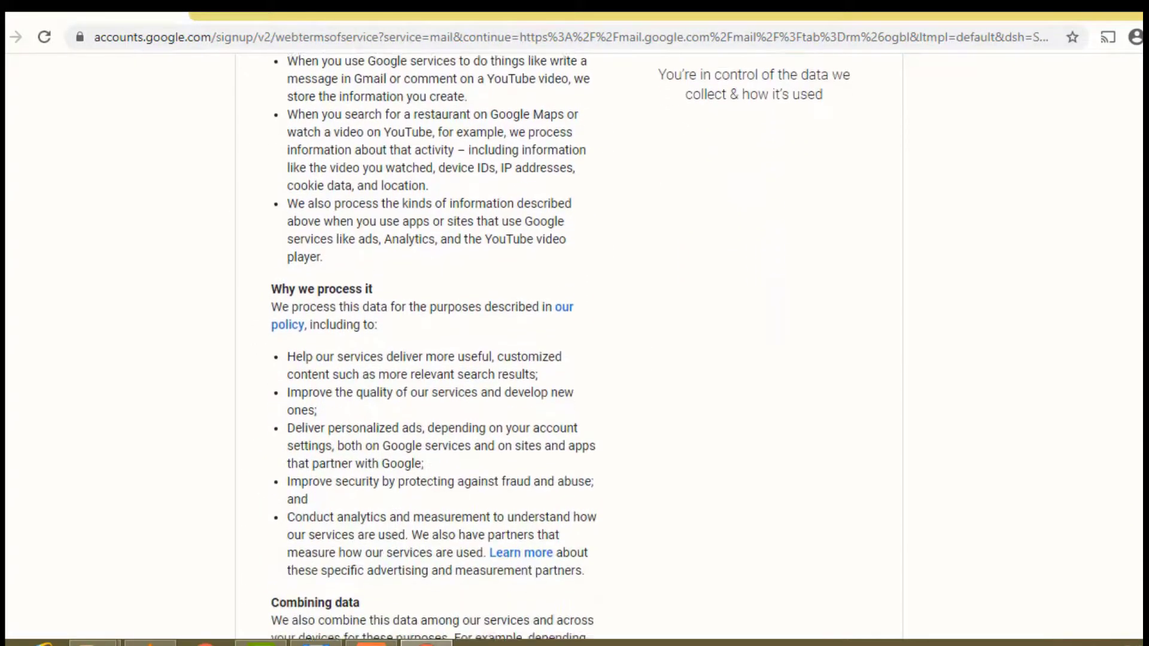
pyautogui.scroll(-2, 569, 347)
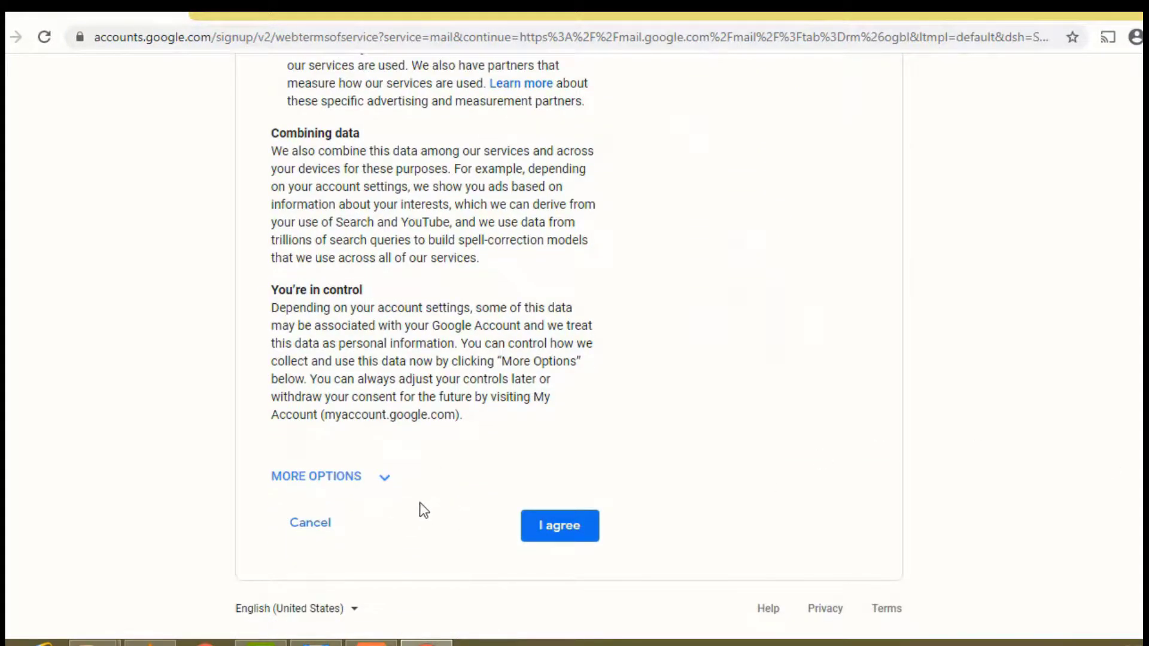
pyautogui.click(384, 483)
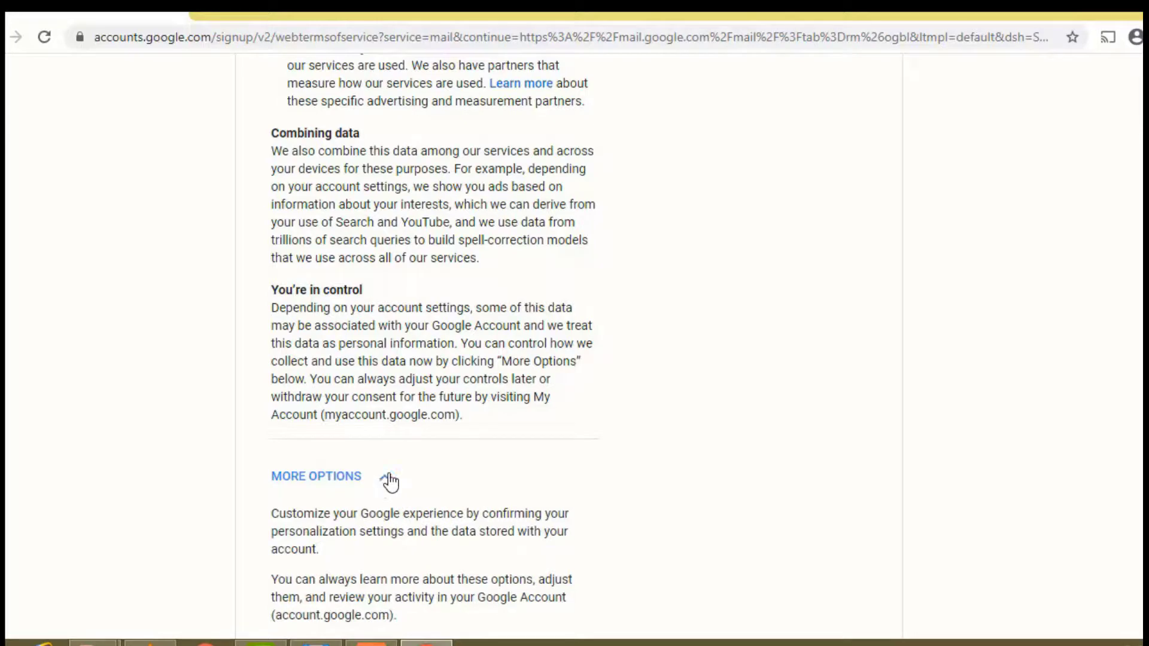
pyautogui.scroll(-10, 436, 348)
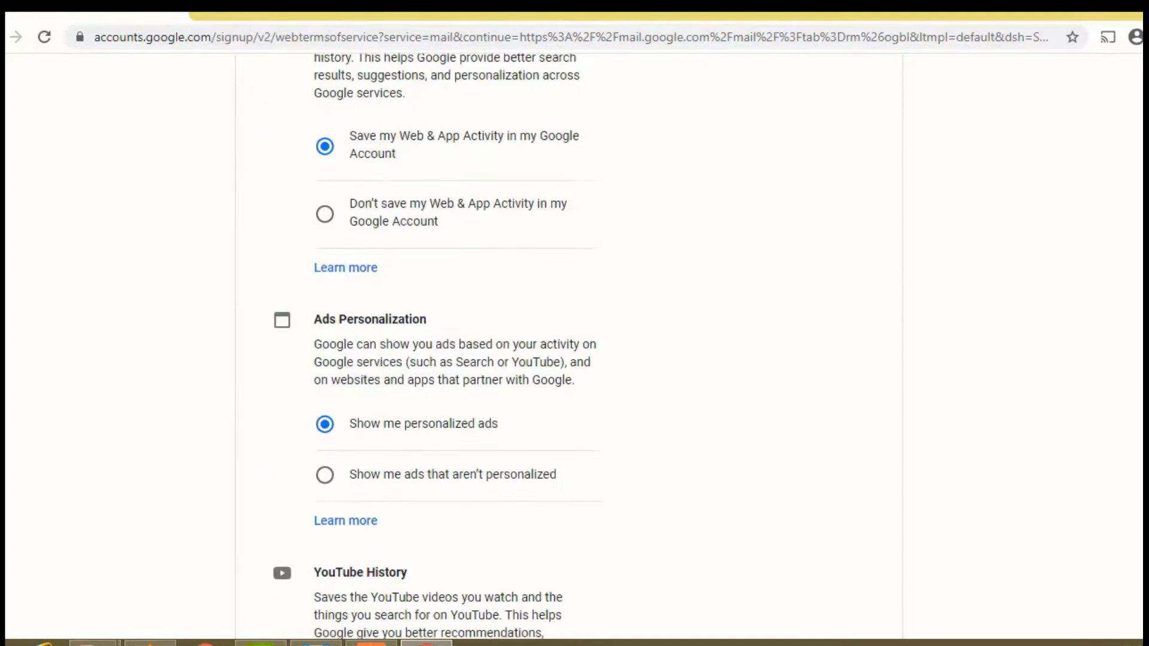
pyautogui.scroll(2, 436, 348)
pyautogui.scroll(6, 434, 346)
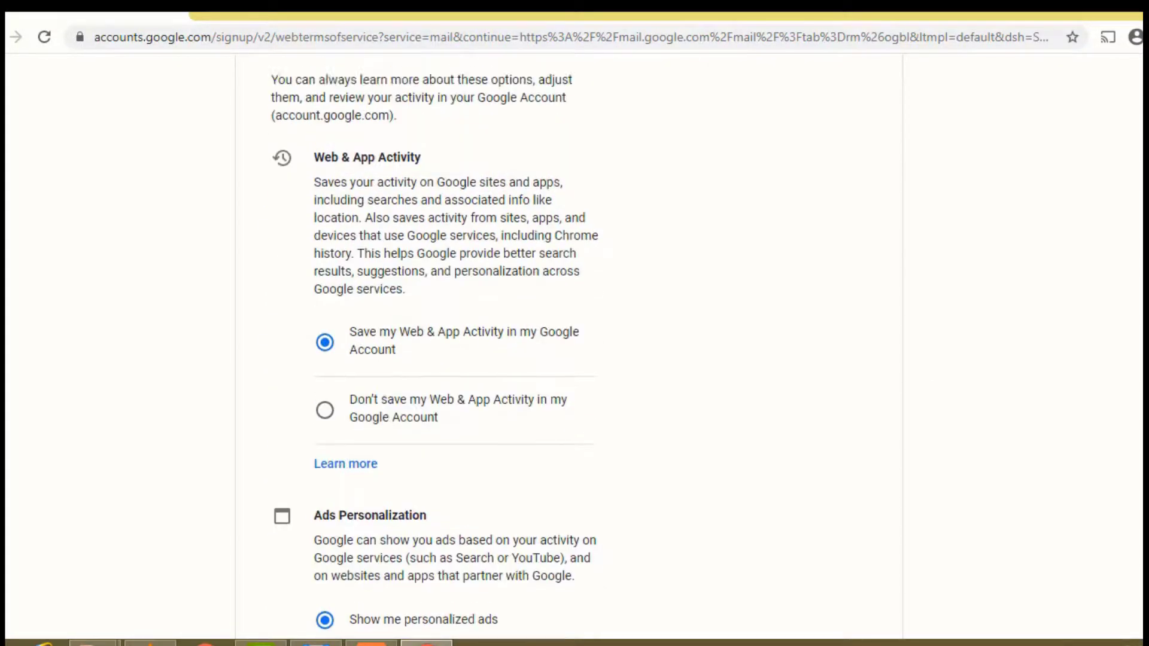
pyautogui.scroll(-4, 435, 347)
pyautogui.scroll(-3, 434, 347)
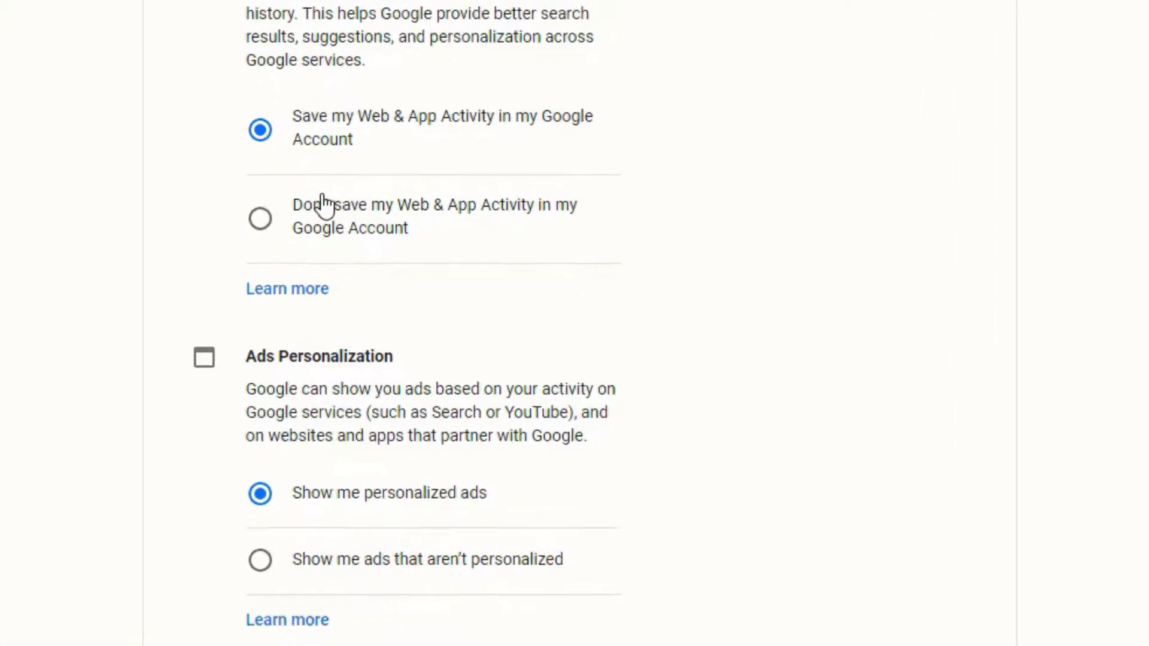
pyautogui.click(359, 261)
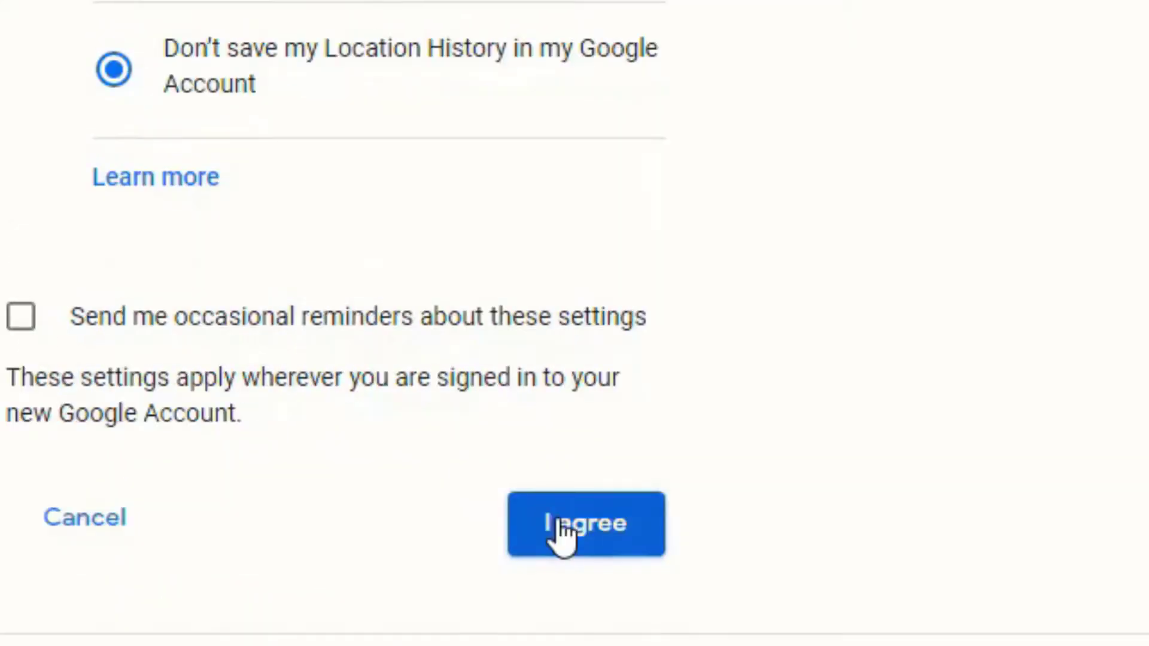
pyautogui.click(564, 526)
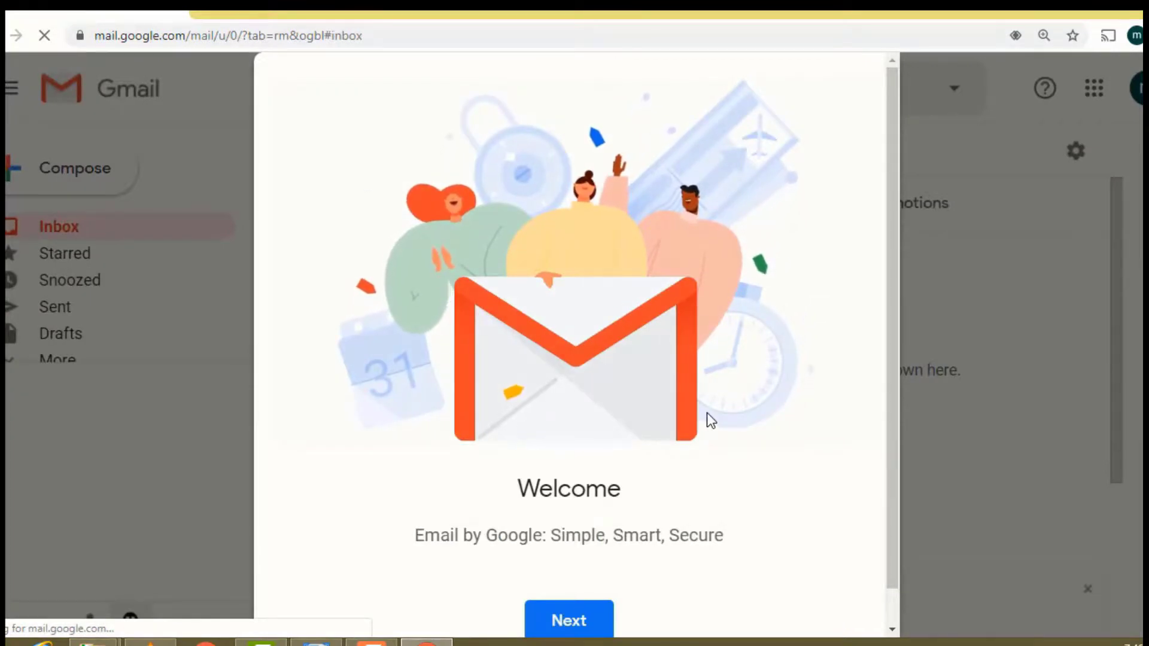
# Get past Gmail's welcome greeting and pick Compact as the inbox view
pyautogui.scroll(-1, 889, 239)
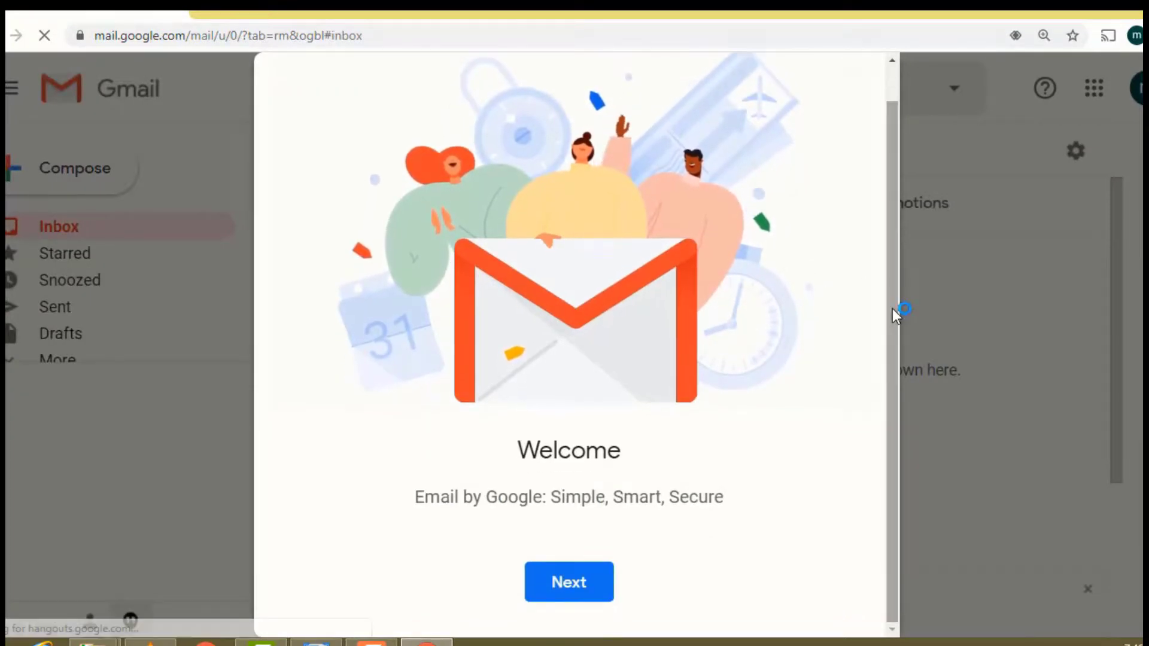
pyautogui.scroll(1, 890, 240)
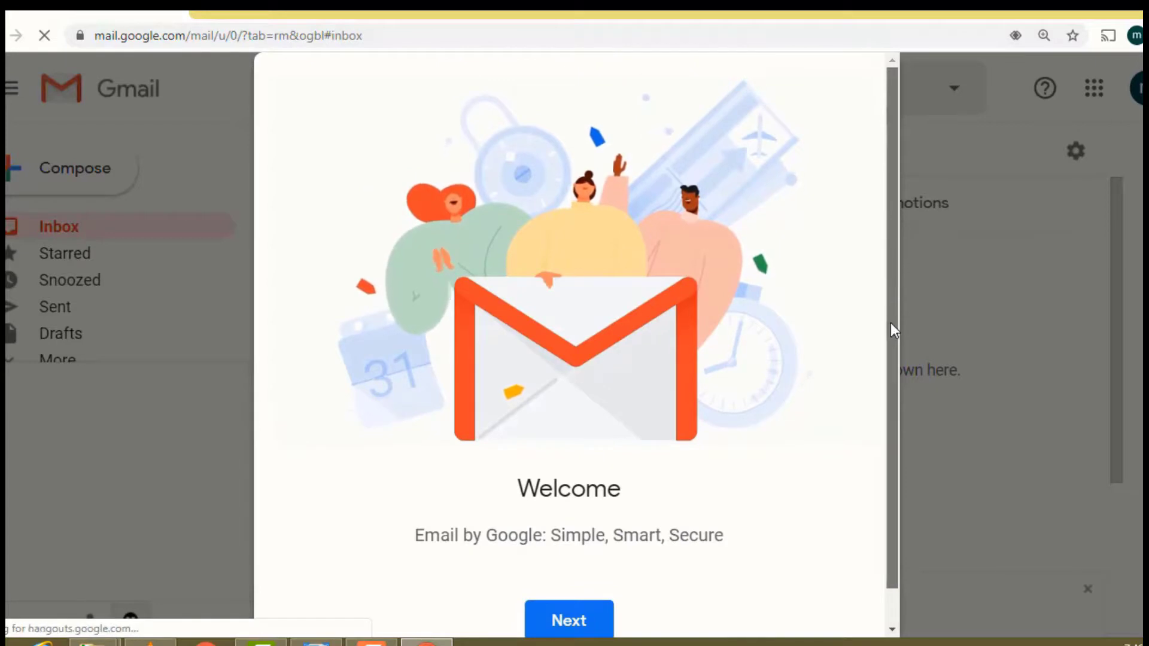
pyautogui.scroll(-1, 890, 326)
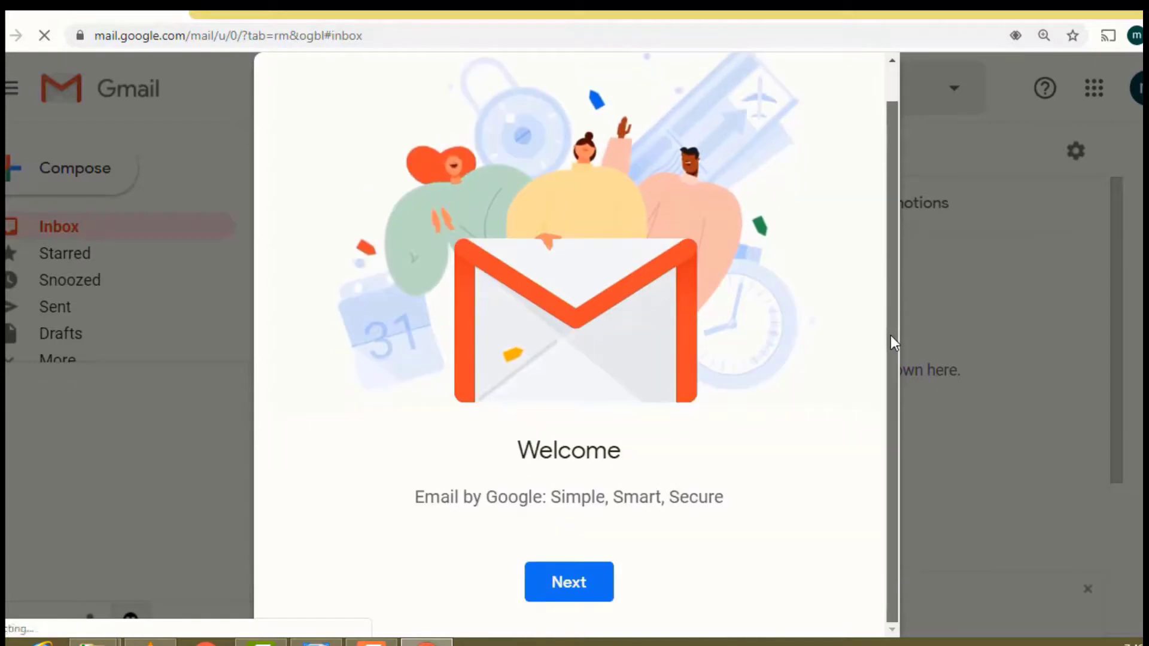
pyautogui.click(582, 584)
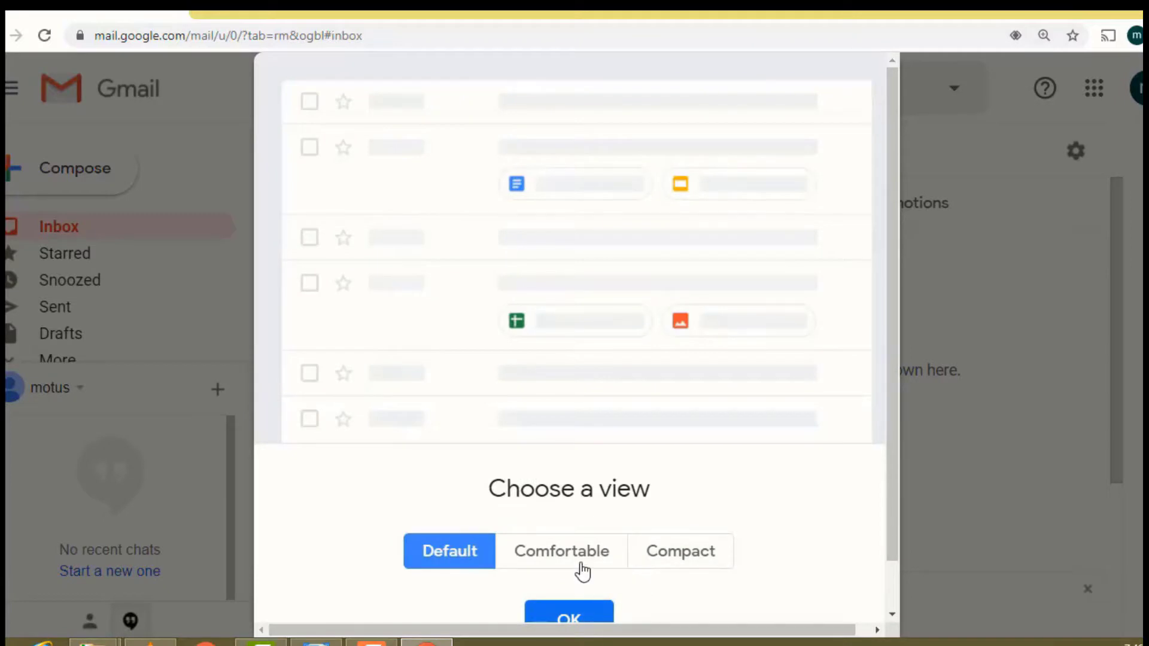
pyautogui.click(583, 571)
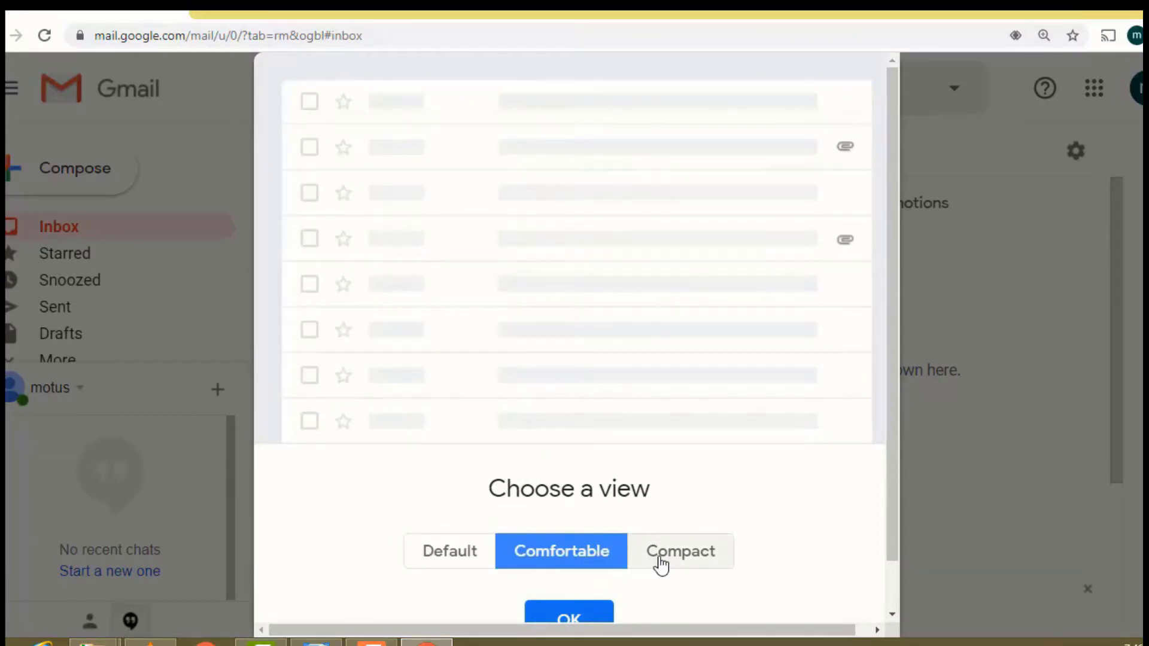
pyautogui.click(660, 564)
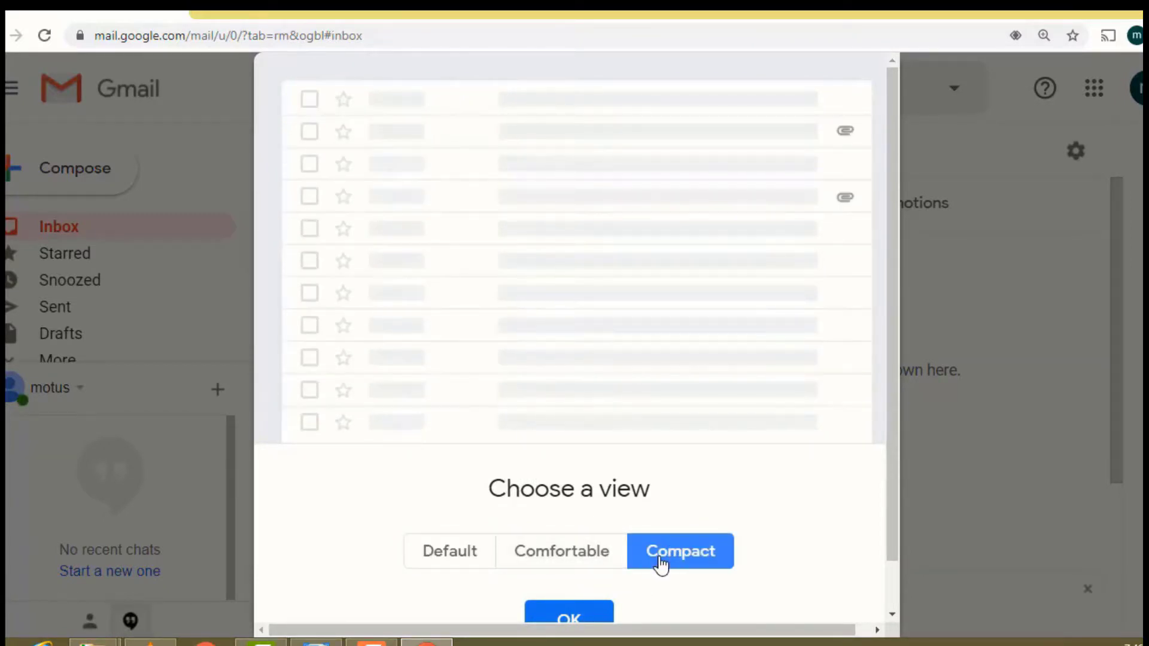